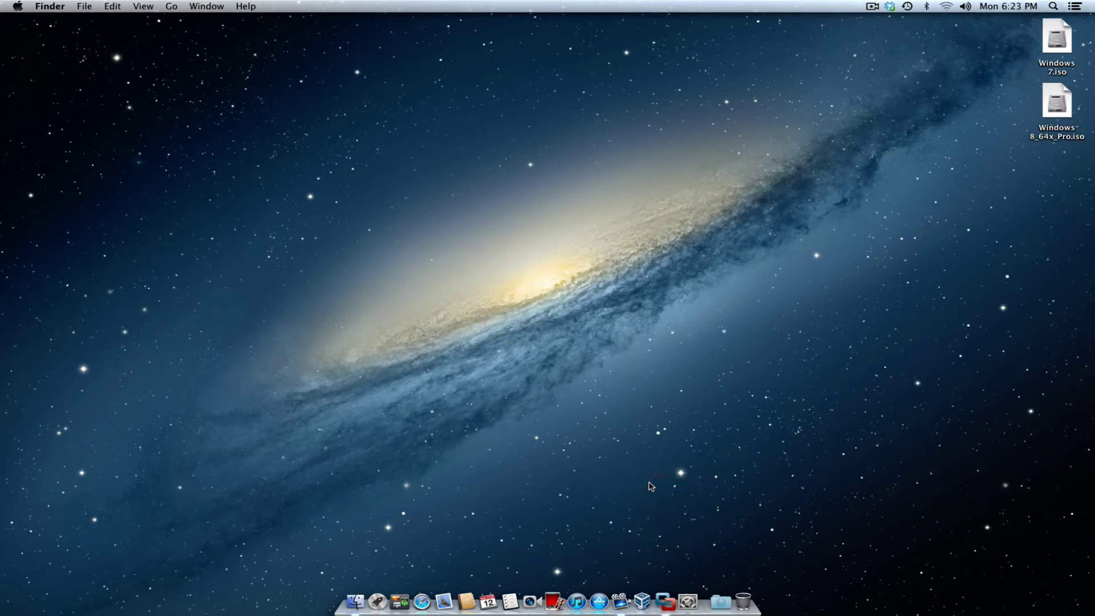
Step: Create a new virtual machine from the library, continuing without a physical disc
click(668, 603)
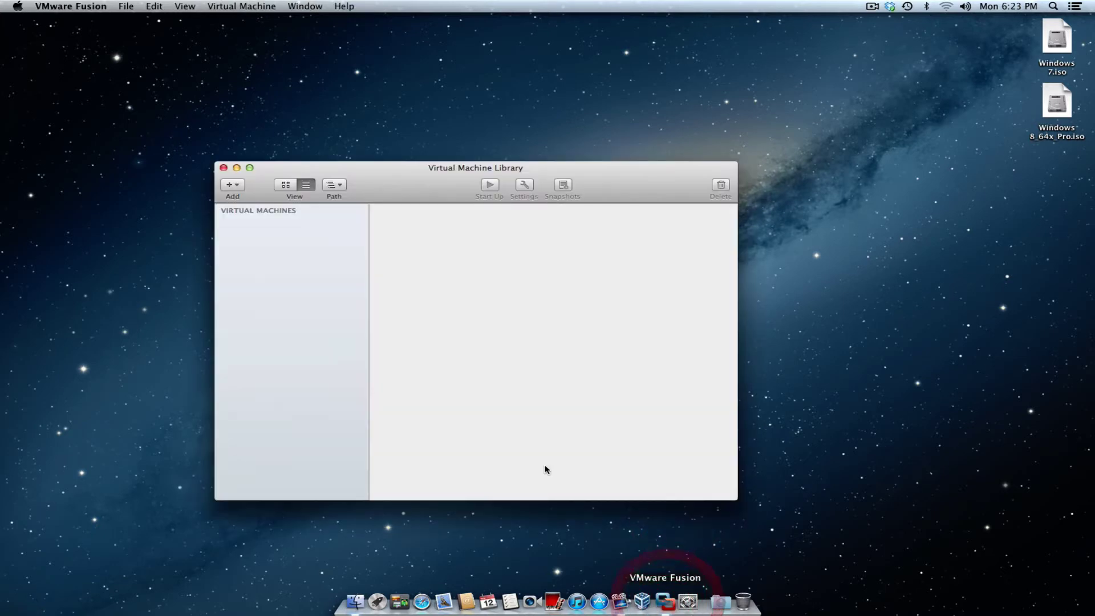
drag(409, 193, 456, 192)
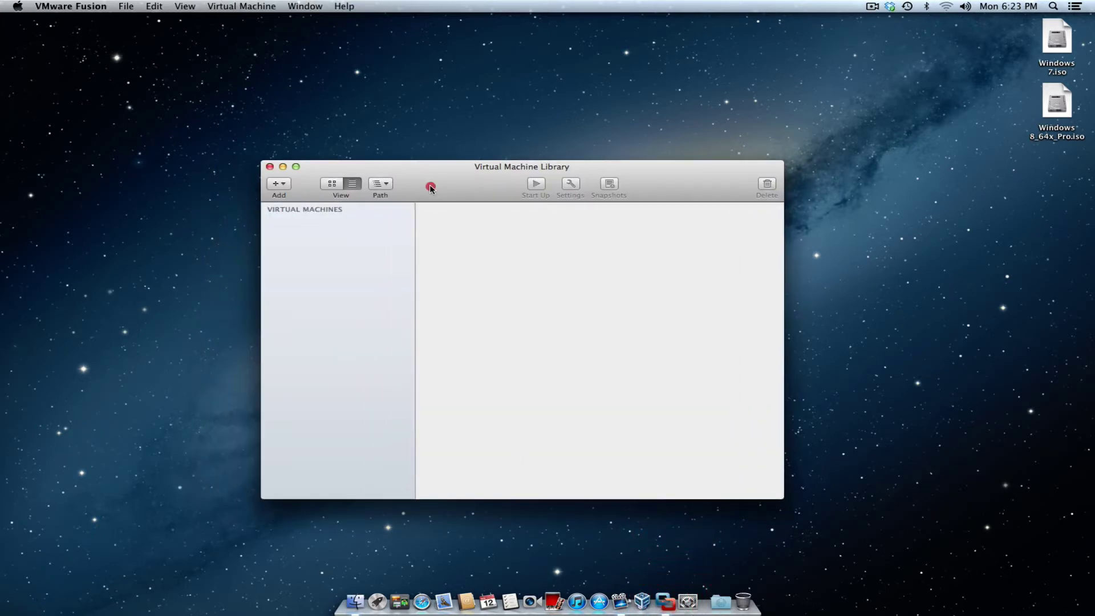
click(280, 184)
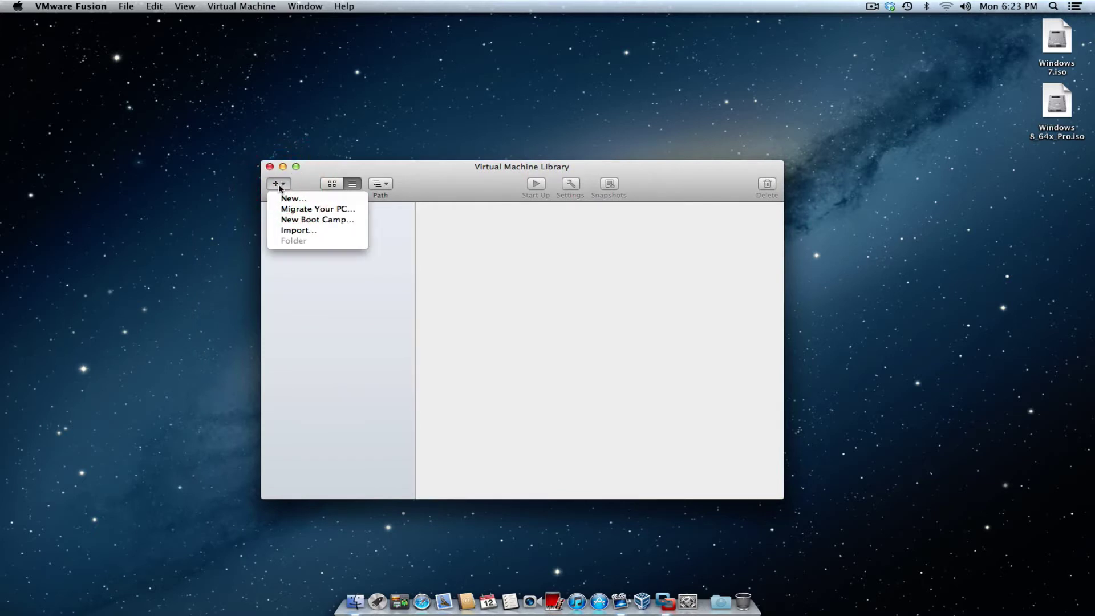
click(292, 197)
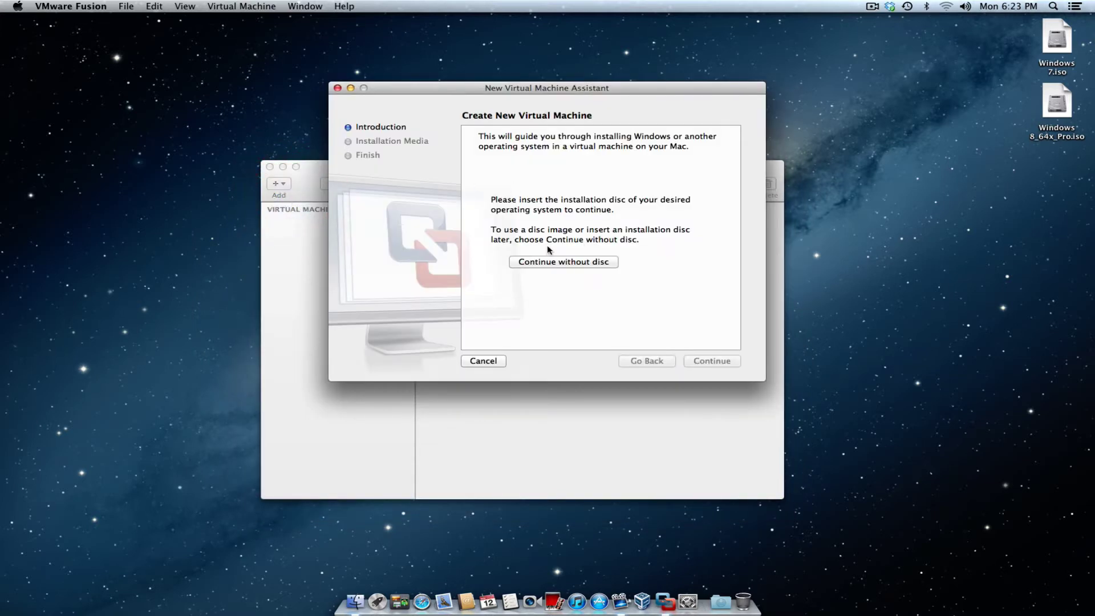
click(569, 261)
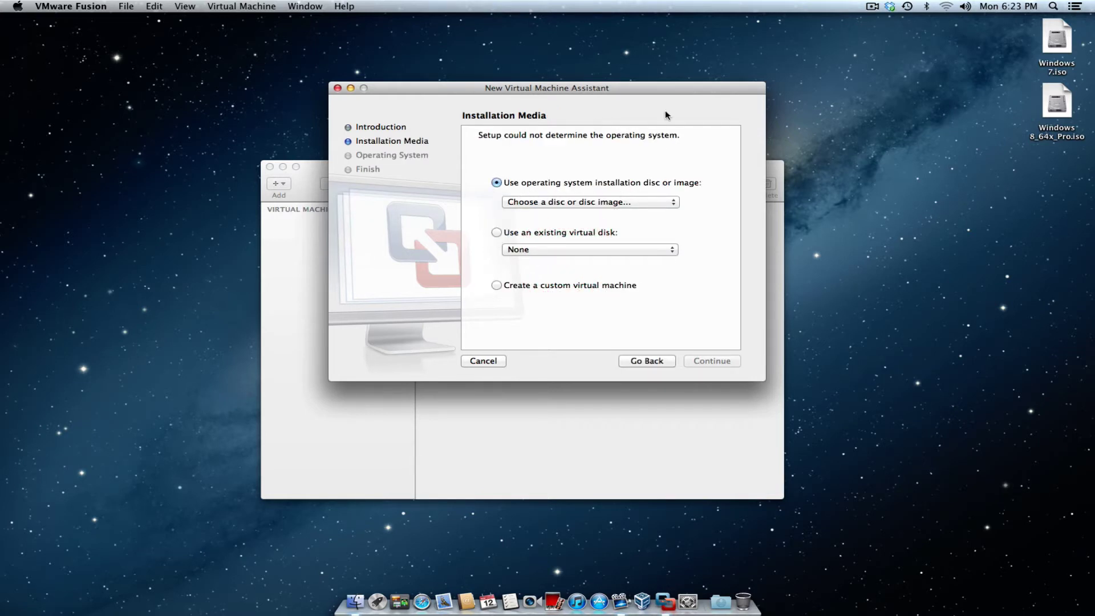
Step: Choose Windows 8_64x_Pro.iso as the installation disc image
drag(644, 85, 649, 87)
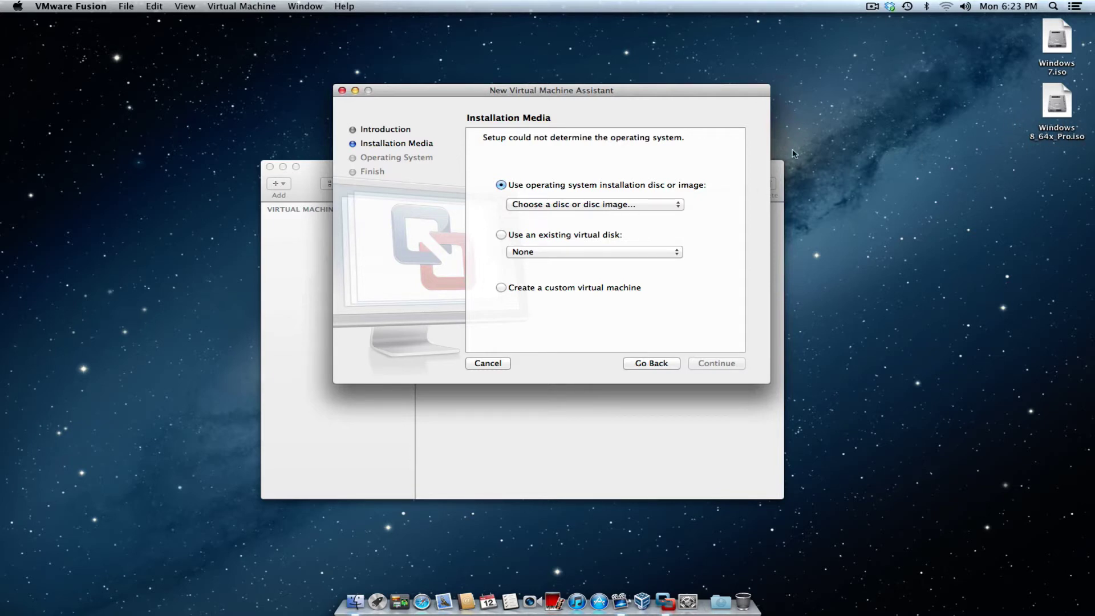
click(571, 203)
click(578, 206)
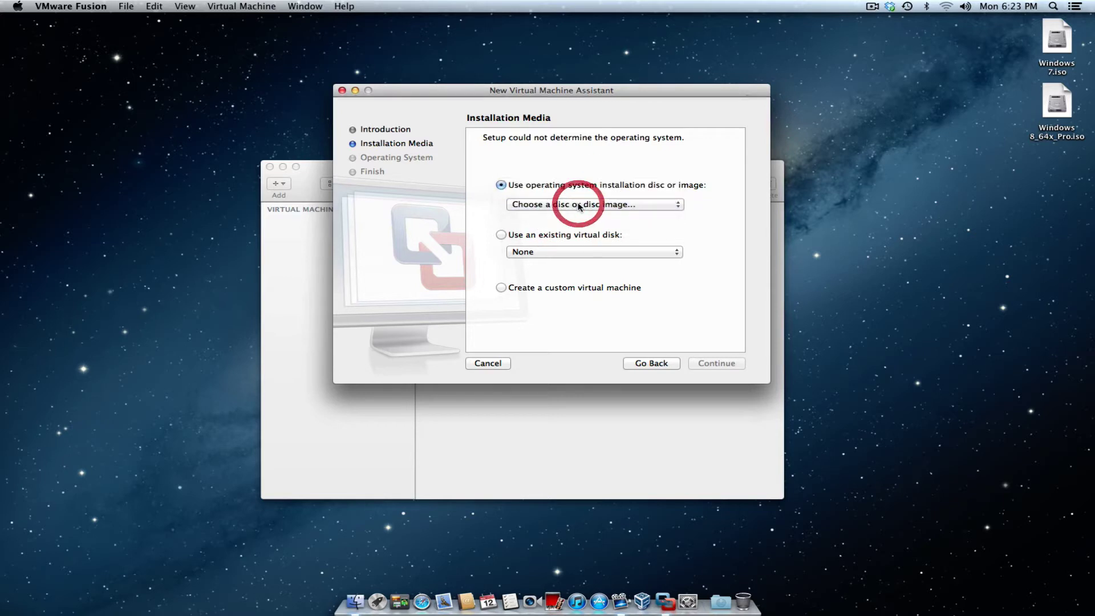
drag(605, 93, 609, 97)
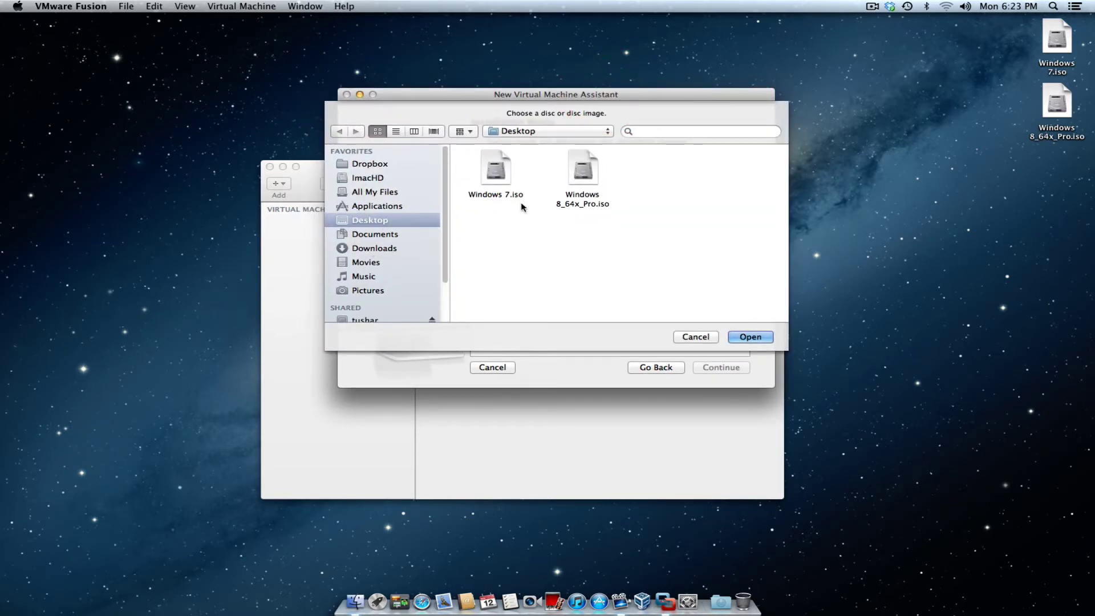
click(585, 182)
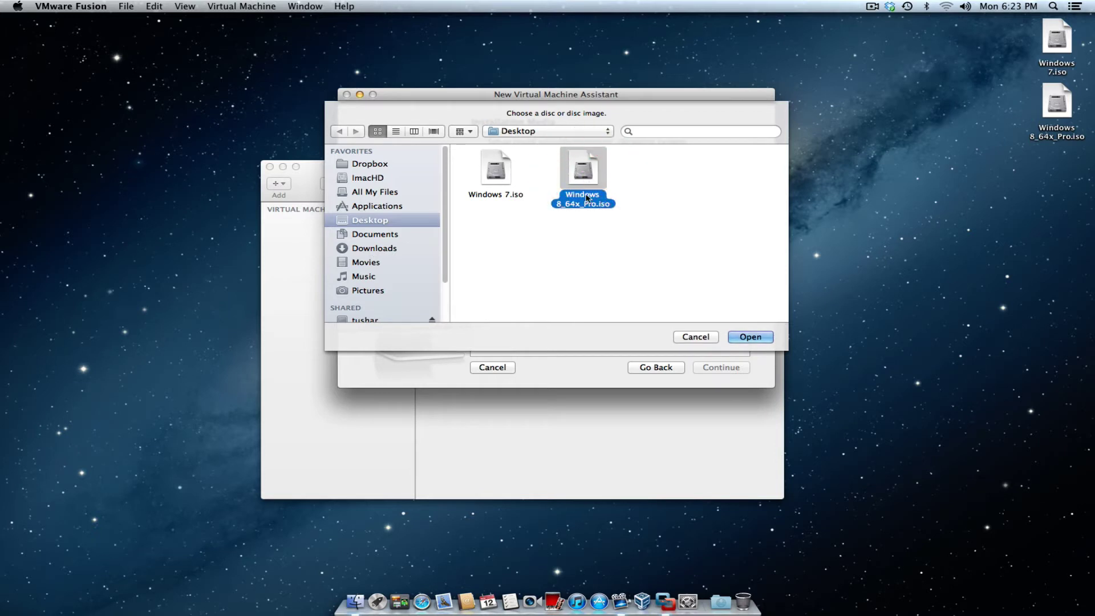
click(747, 337)
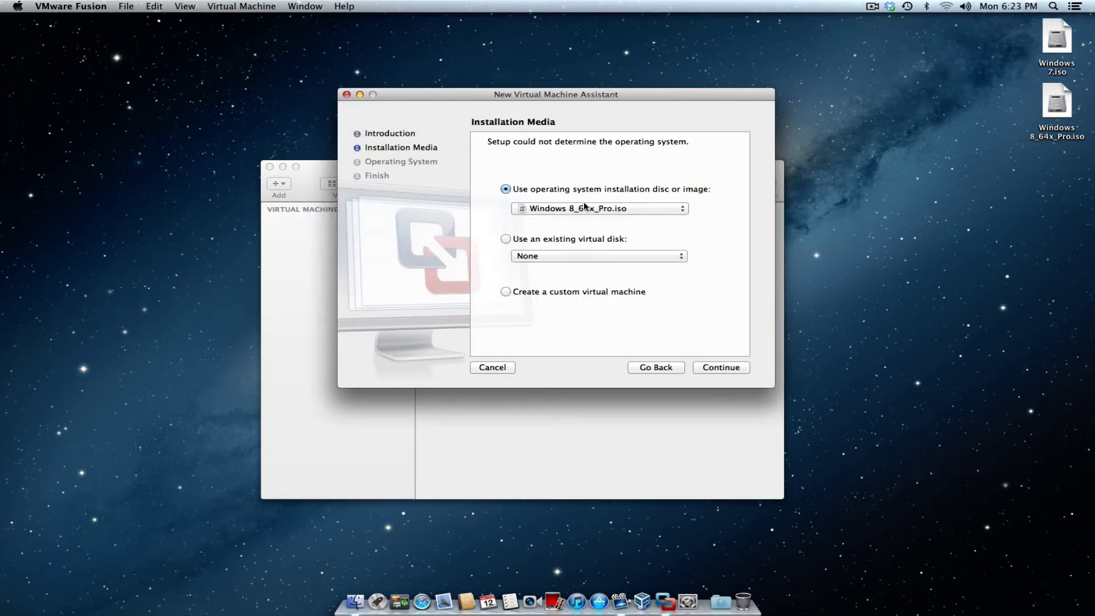
Step: Set the guest OS to Microsoft Windows, version Windows 8 x64, and continue to the summary
click(723, 366)
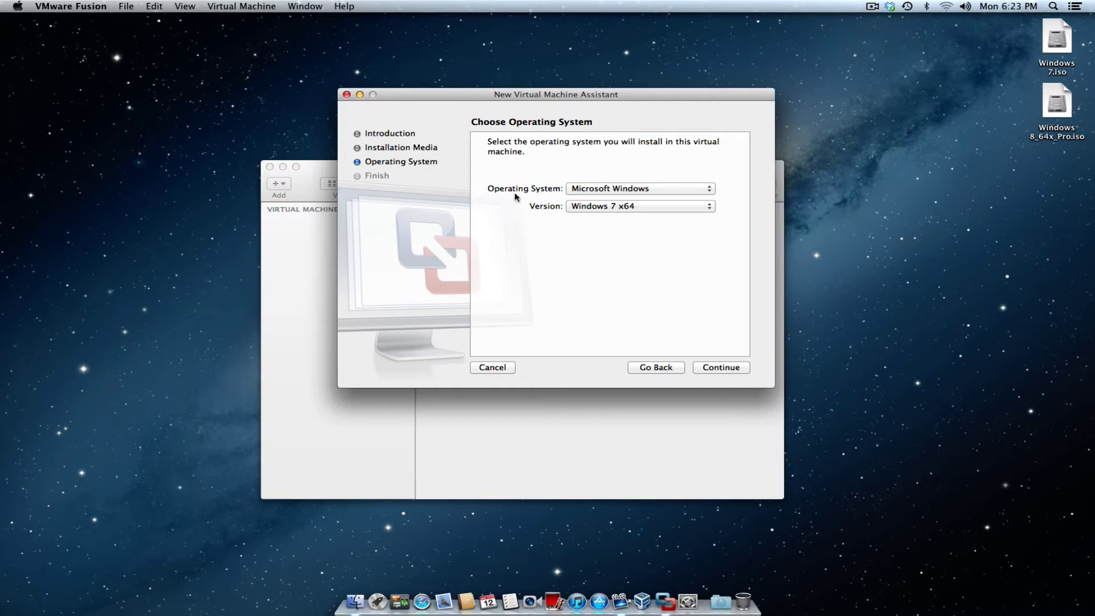
click(602, 189)
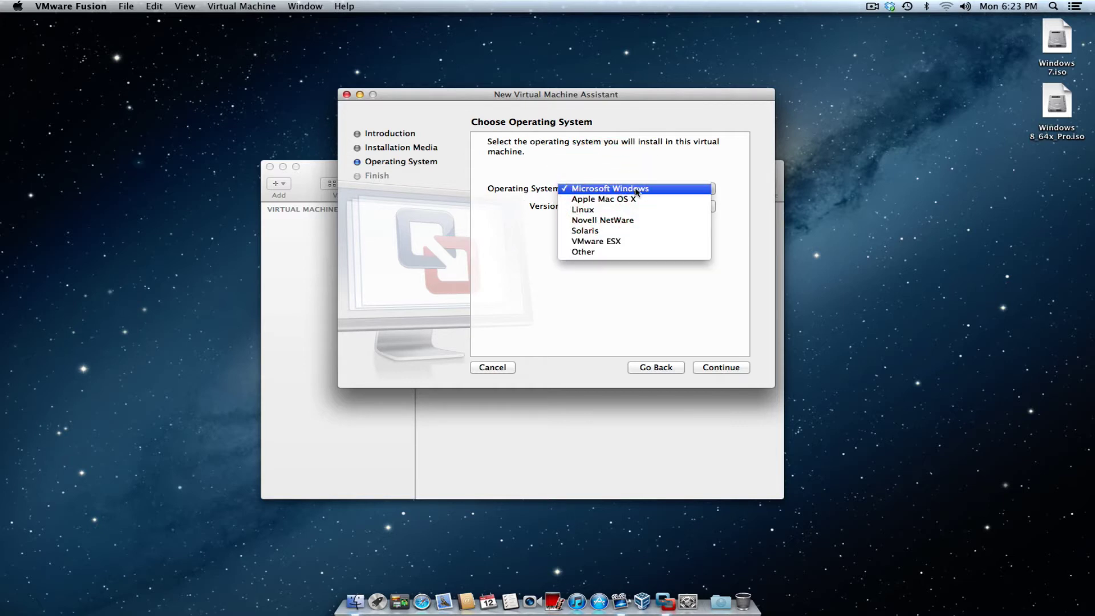
click(634, 189)
click(599, 208)
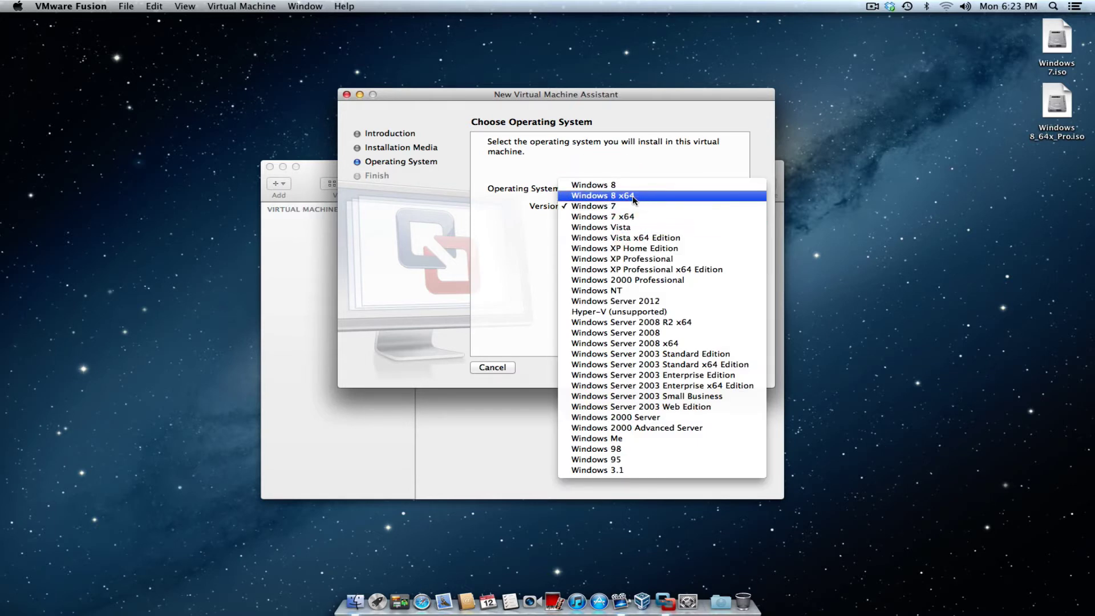
click(630, 195)
click(725, 368)
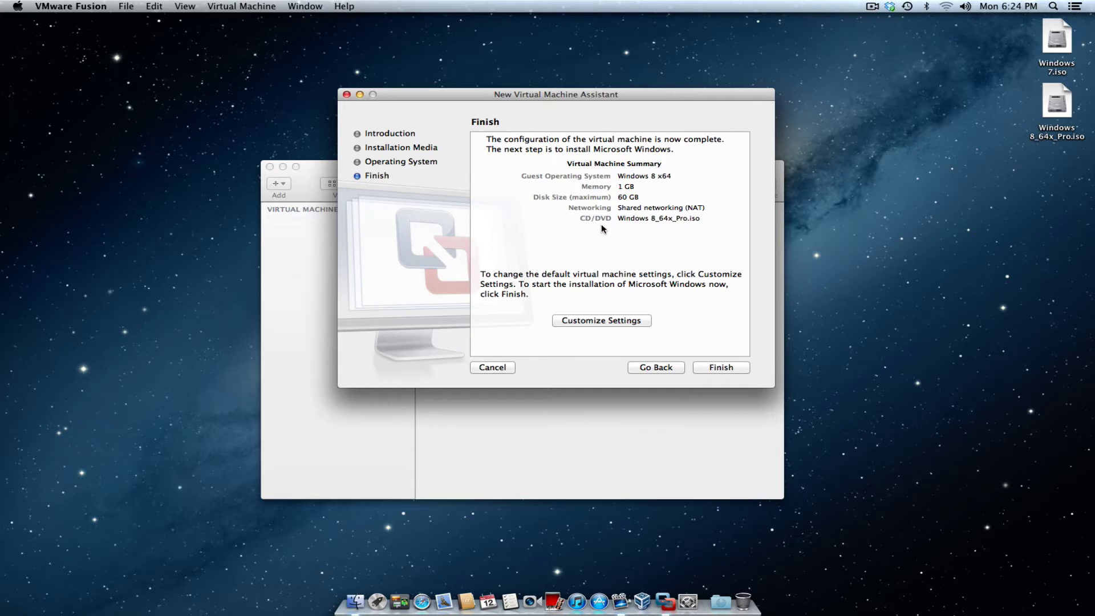
Step: Choose Customize Settings and save the virtual machine under the name Windows 8 x64
click(601, 320)
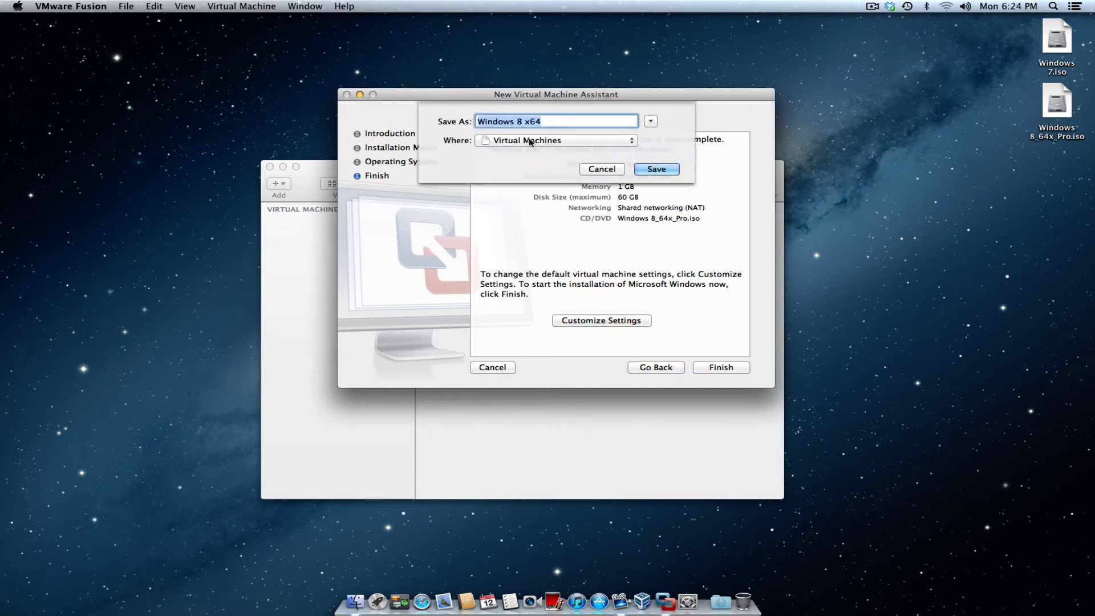
click(551, 121)
click(550, 94)
drag(551, 94, 550, 100)
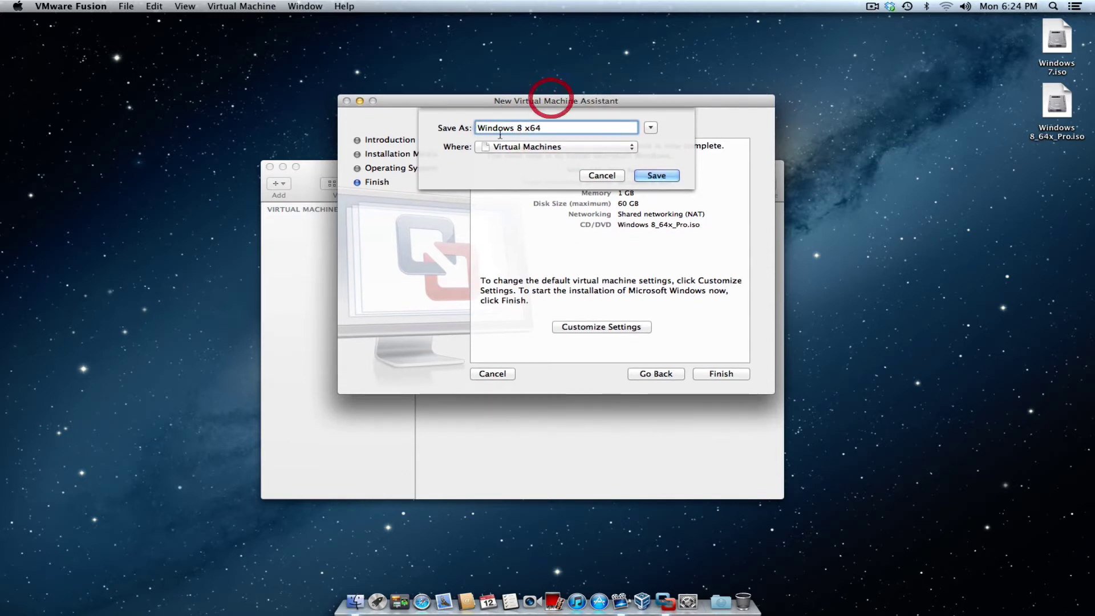
click(561, 126)
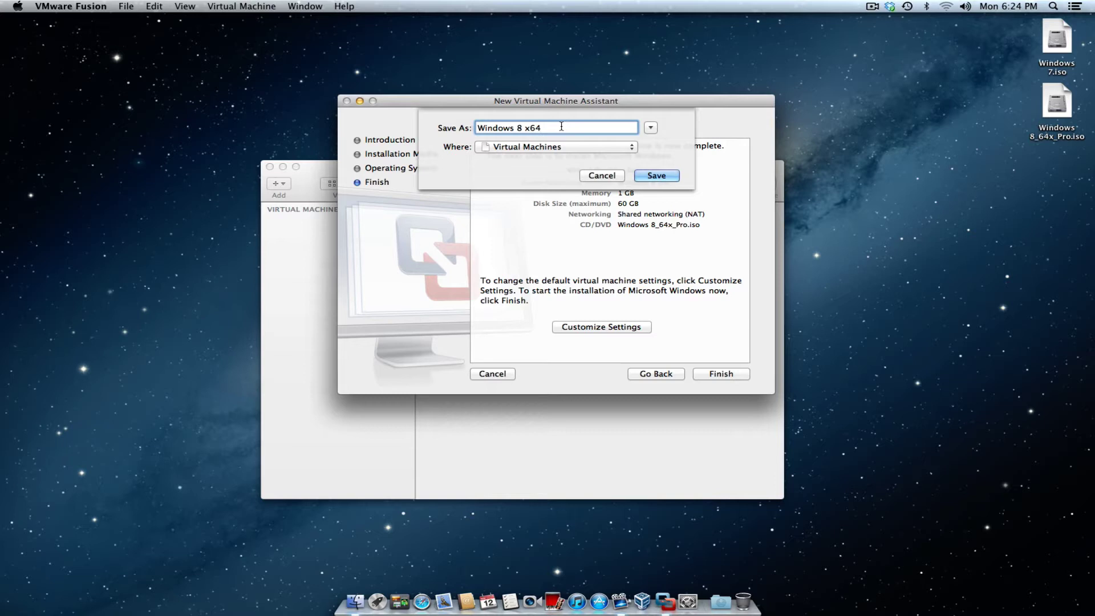
click(656, 175)
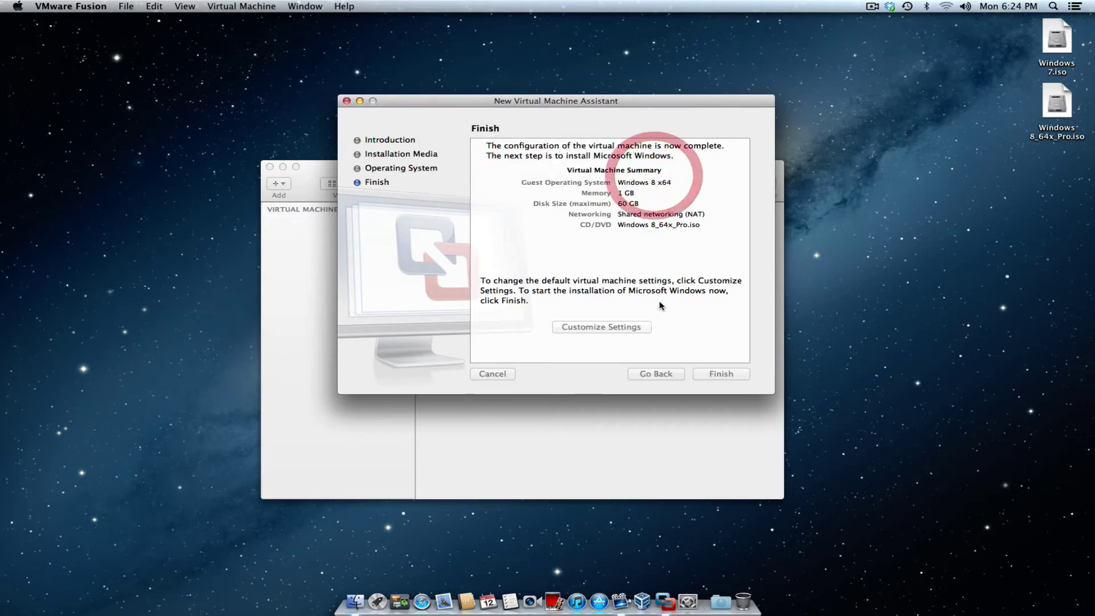
Step: Review the Display settings with 3D acceleration on, then return to the settings overview
drag(583, 193, 594, 252)
drag(454, 184, 161, 72)
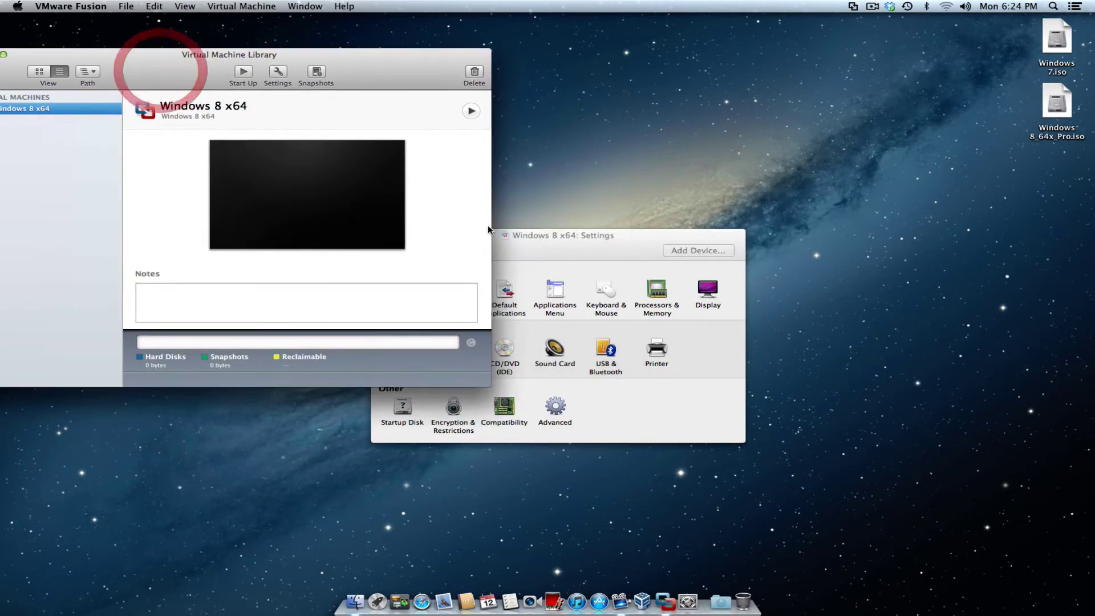
drag(547, 246, 677, 235)
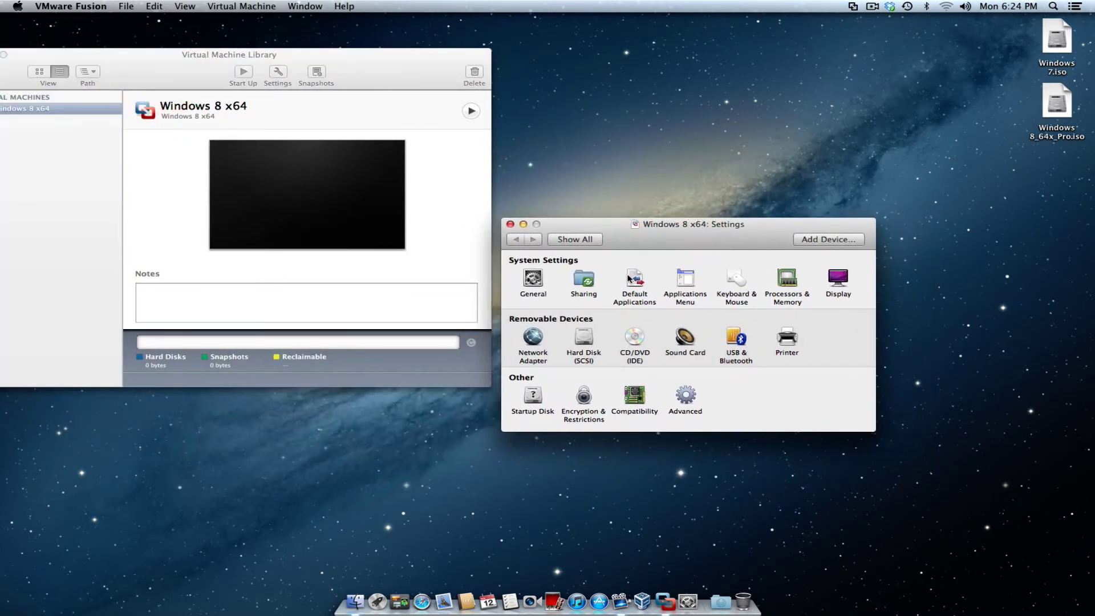
click(834, 280)
drag(683, 239, 683, 244)
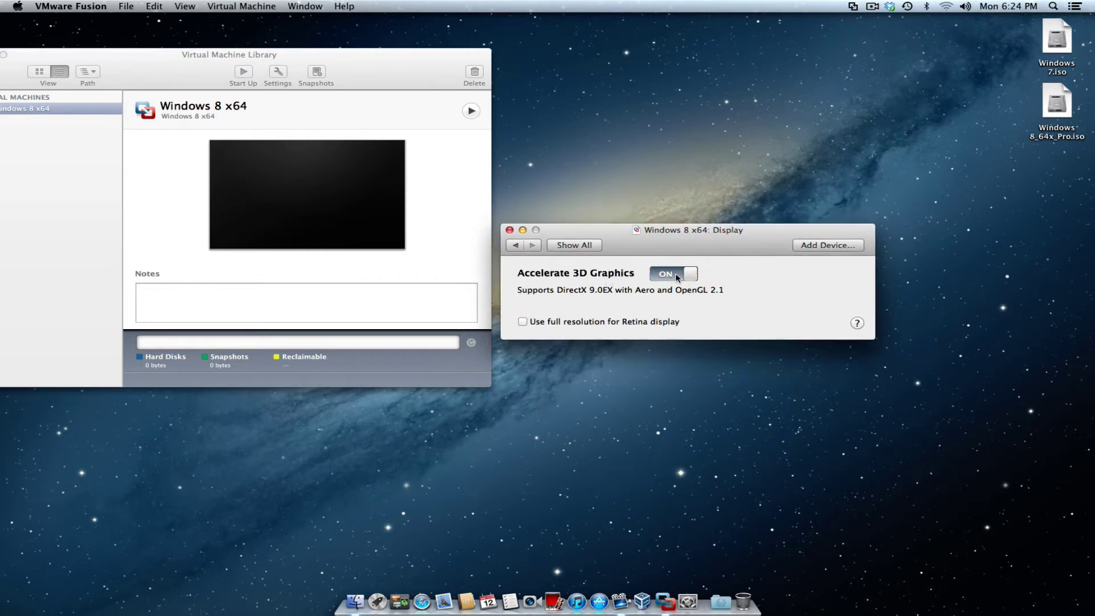
click(515, 245)
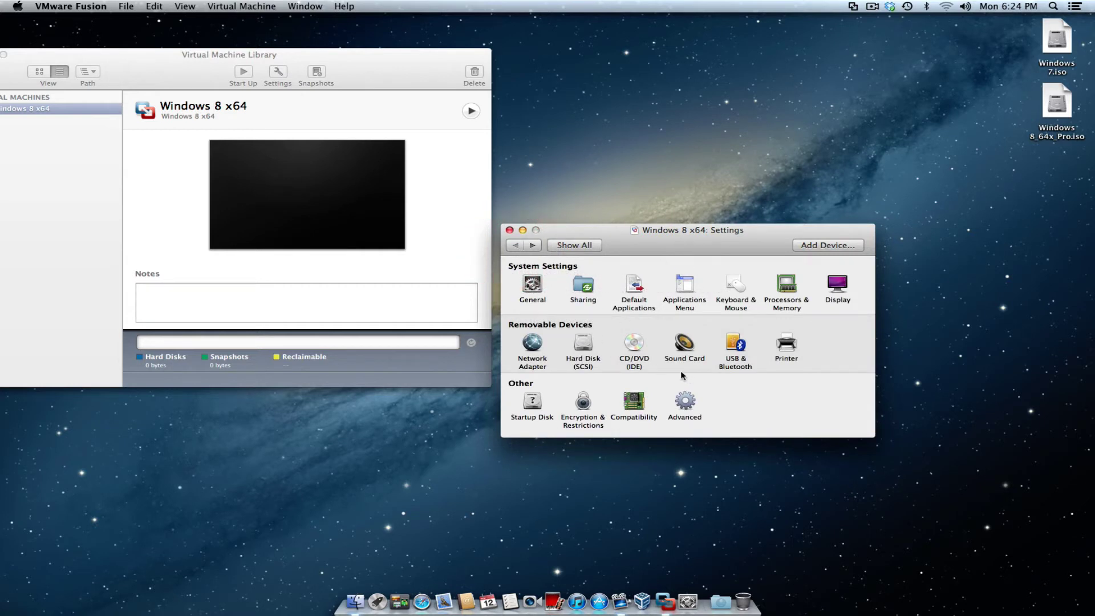
Step: Resize the Hard Disk (SCSI) from 60.00 GB to 25.00 GB, apply it, and verify
click(583, 344)
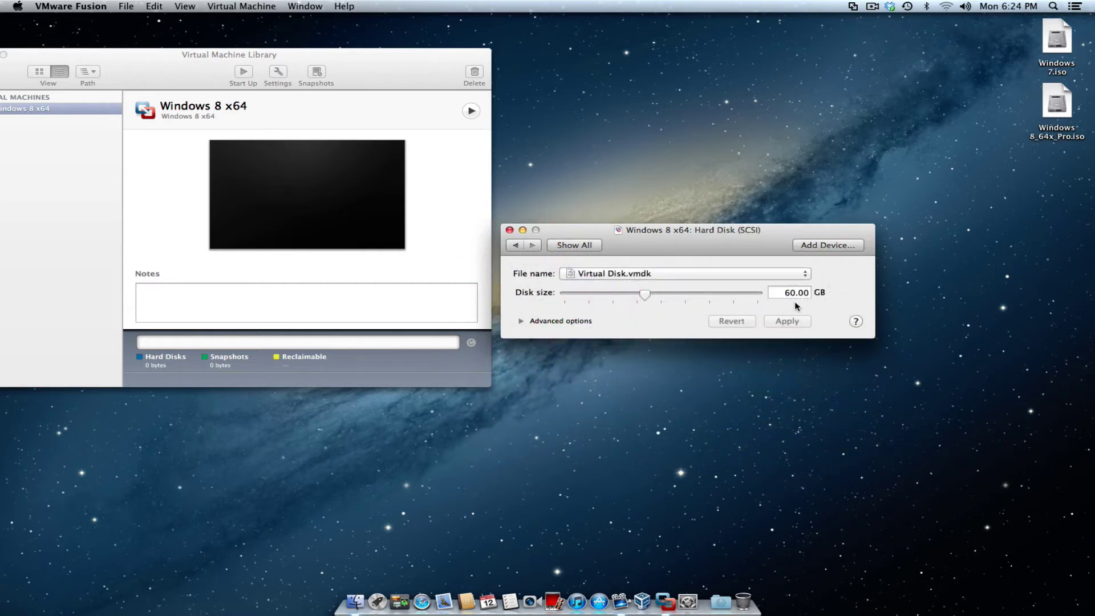
click(795, 292)
click(792, 292)
drag(752, 243, 754, 267)
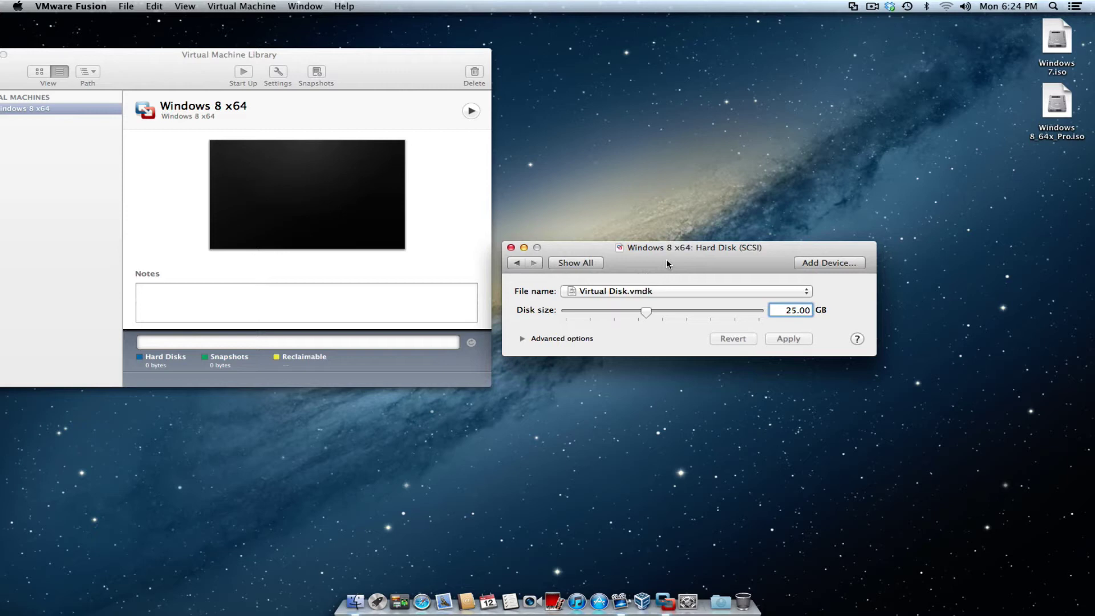
click(553, 263)
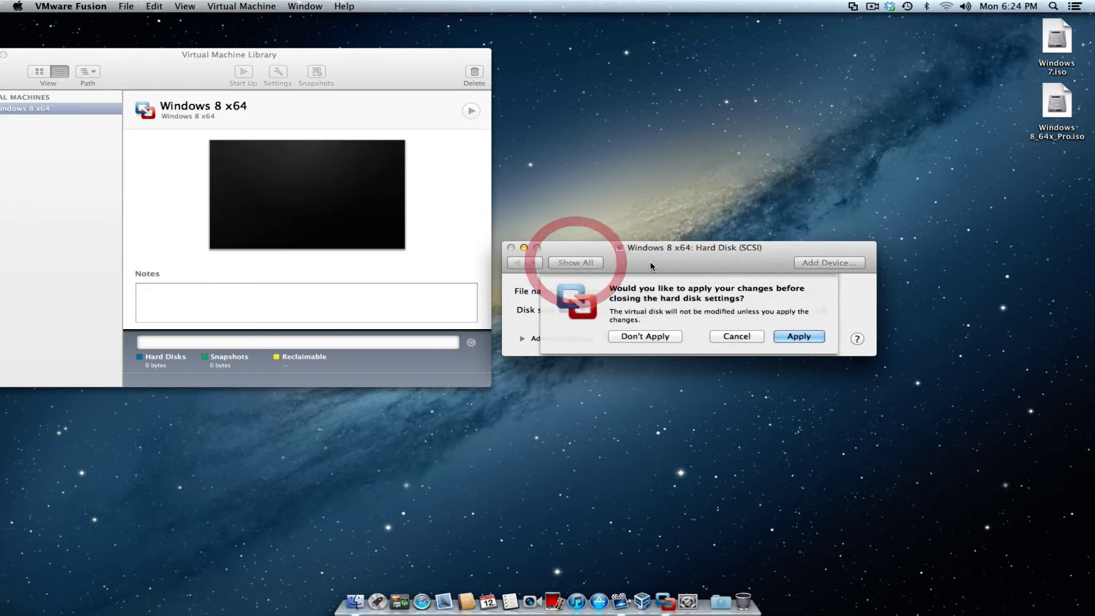
click(799, 336)
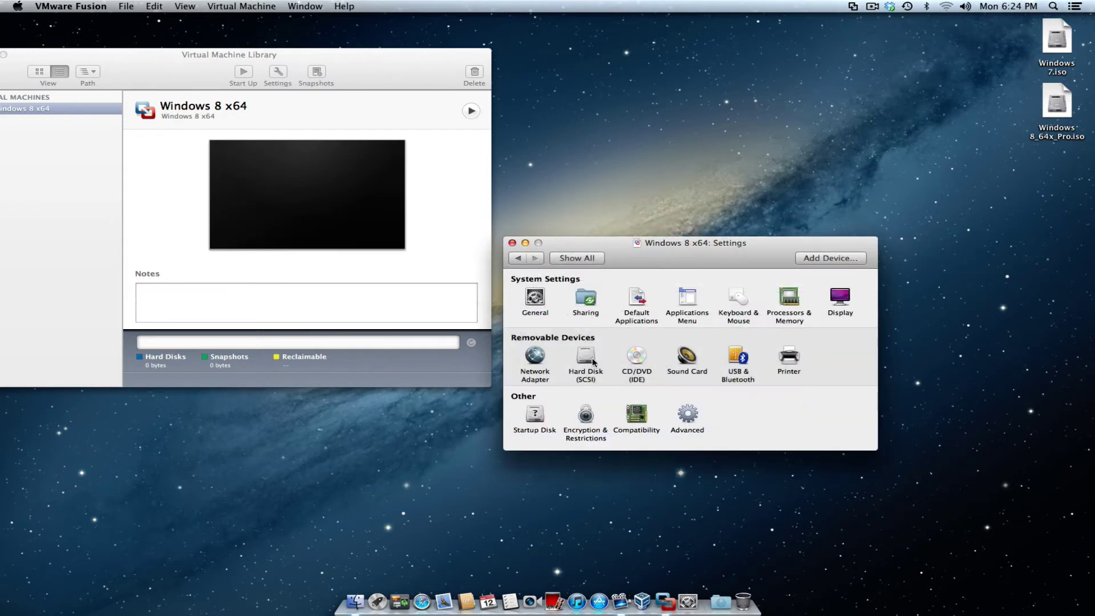
click(593, 362)
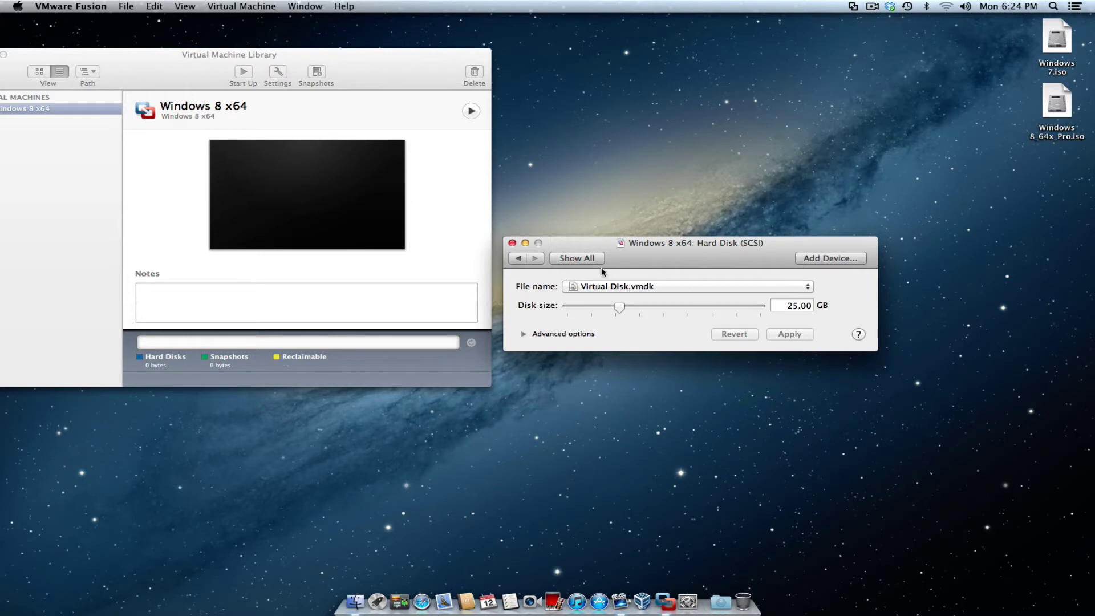
Step: In Processors & Memory, try 2 processor cores, then revert to 1 core
click(585, 259)
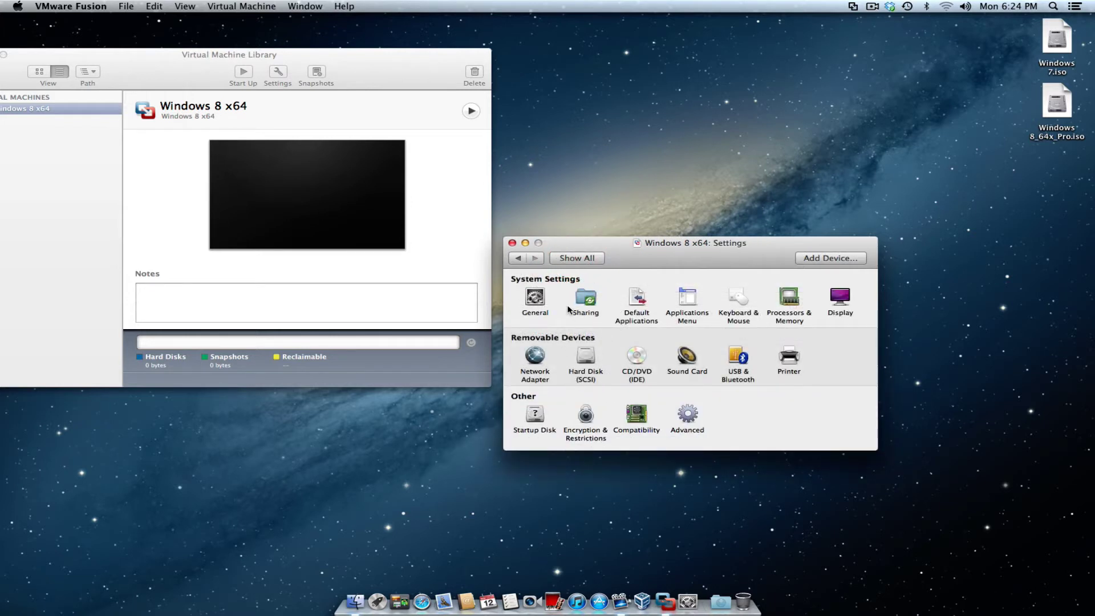
click(790, 297)
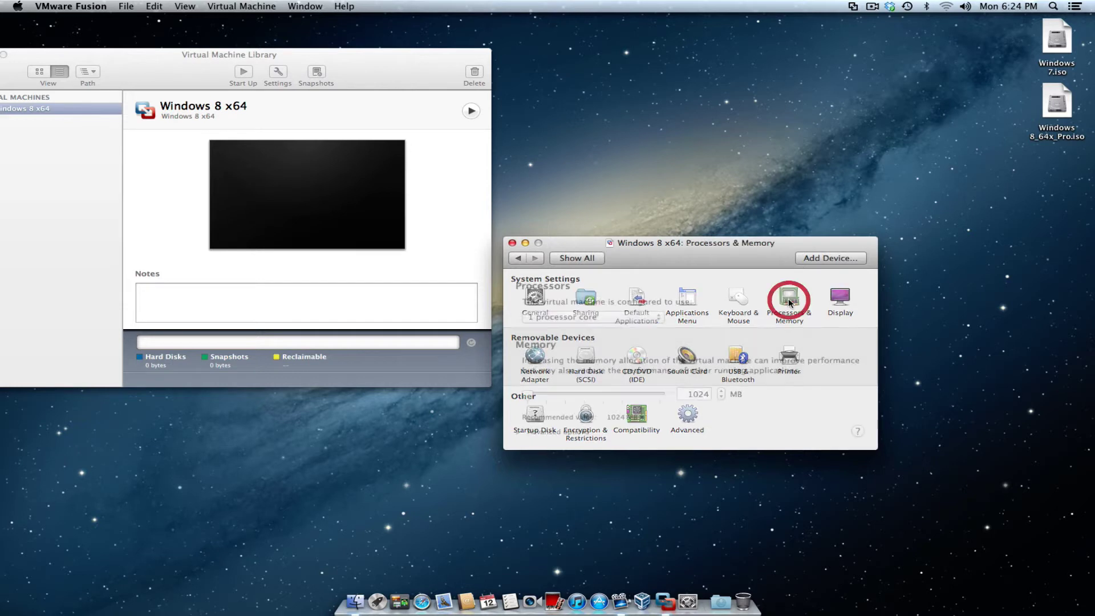
drag(665, 254, 639, 234)
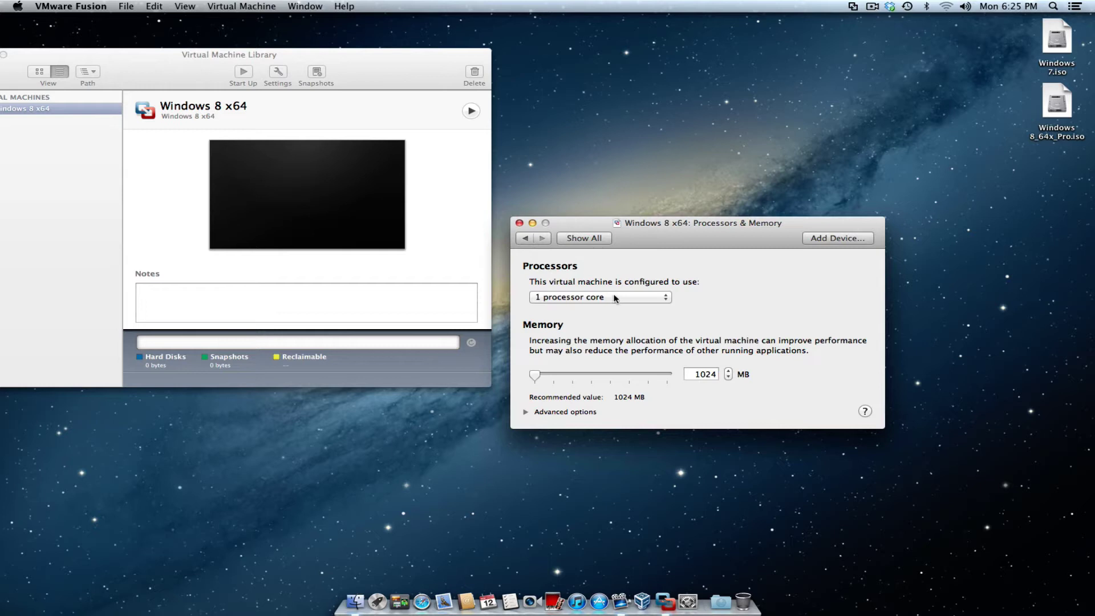
click(612, 297)
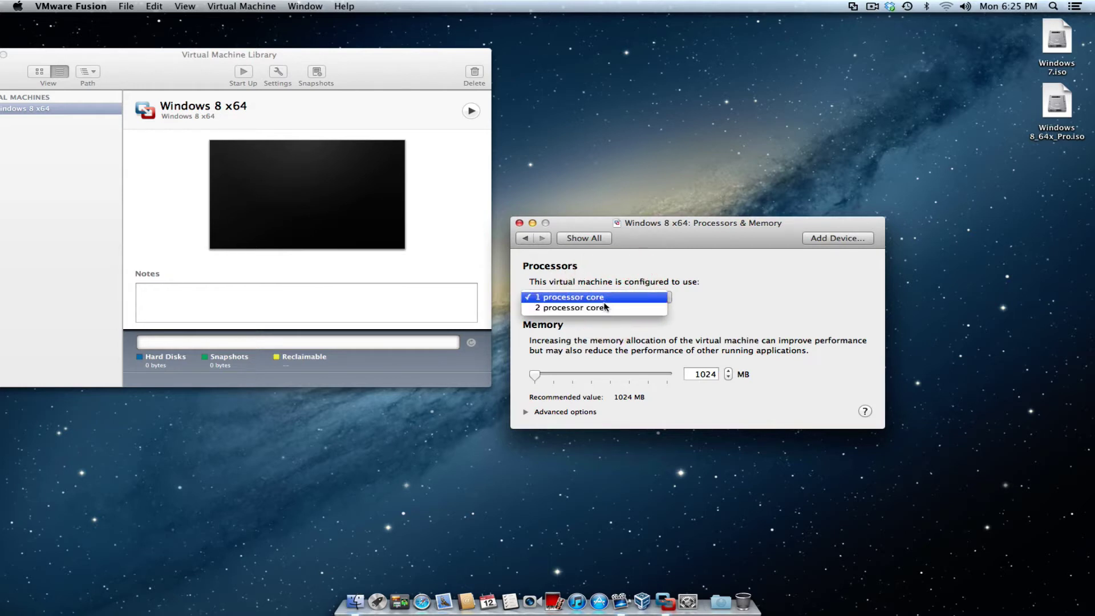
click(558, 307)
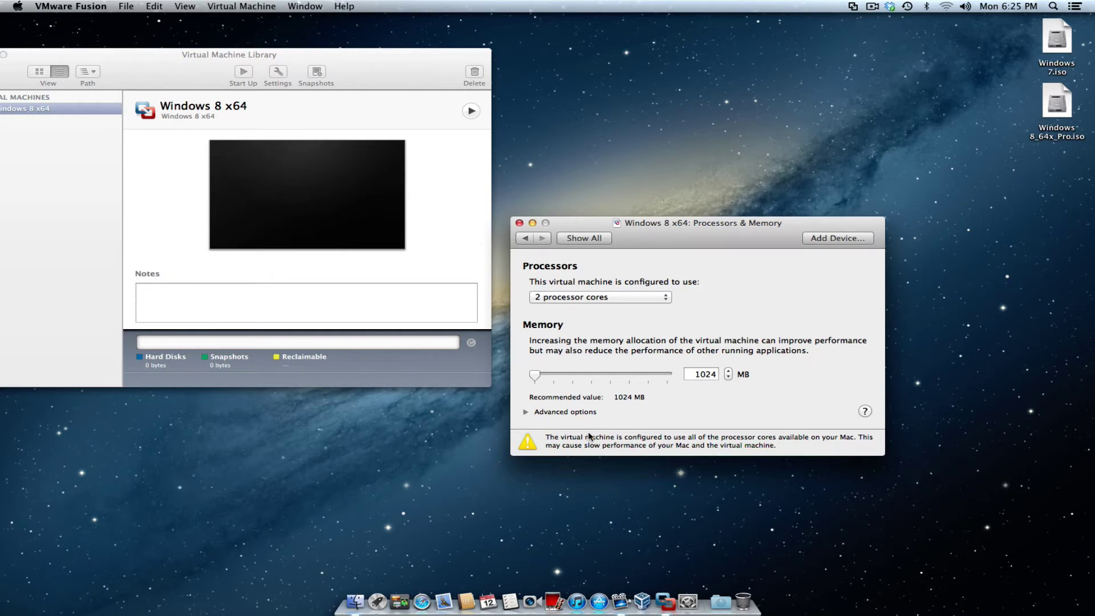
click(610, 297)
click(607, 287)
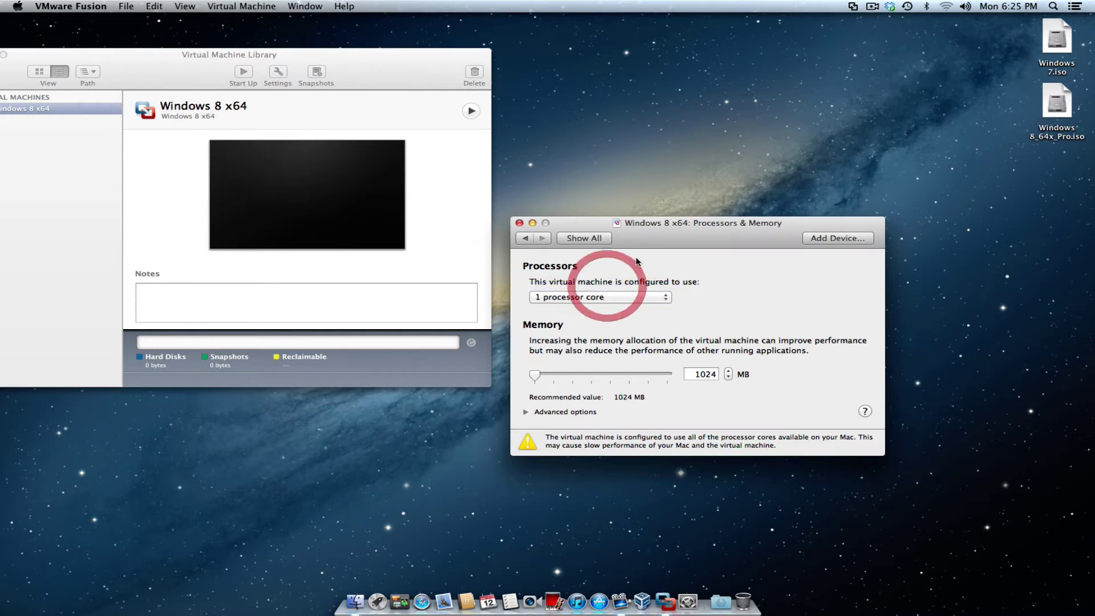
drag(648, 241, 650, 247)
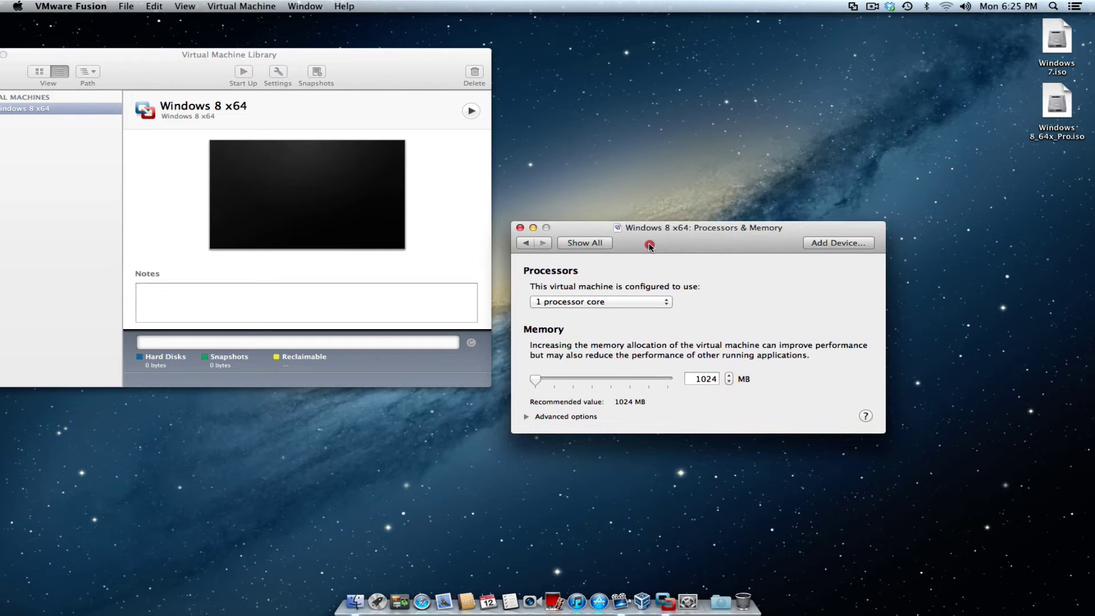
Step: Replace the 1024 MB memory value with 2500 MB
click(704, 379)
double_click(711, 378)
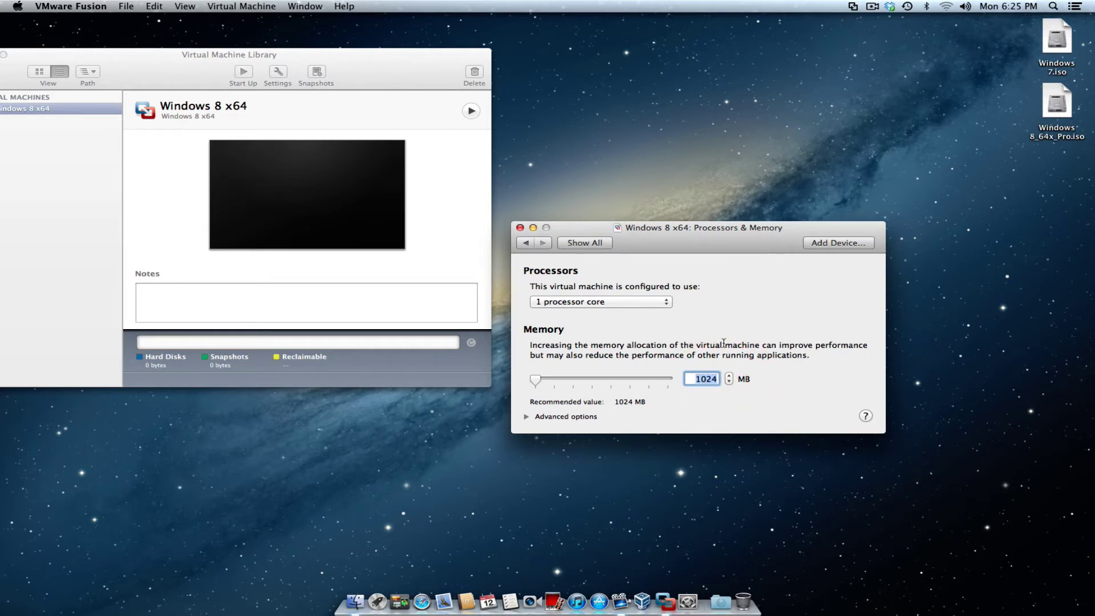
text(2500)
key(Return)
click(766, 342)
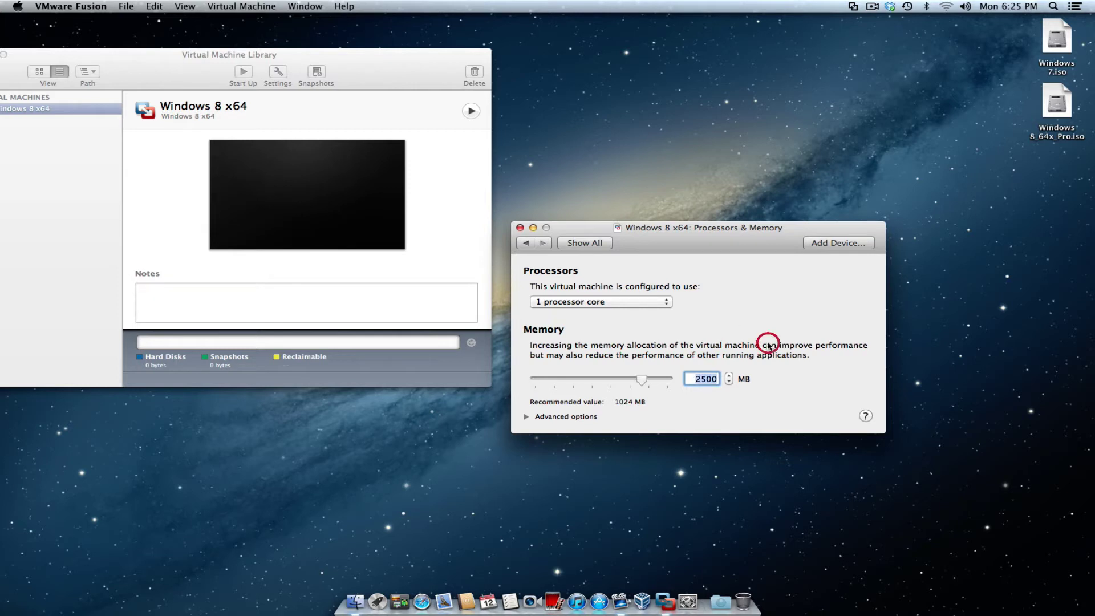
Step: Set the Network Adapter to Share with my Mac
click(525, 242)
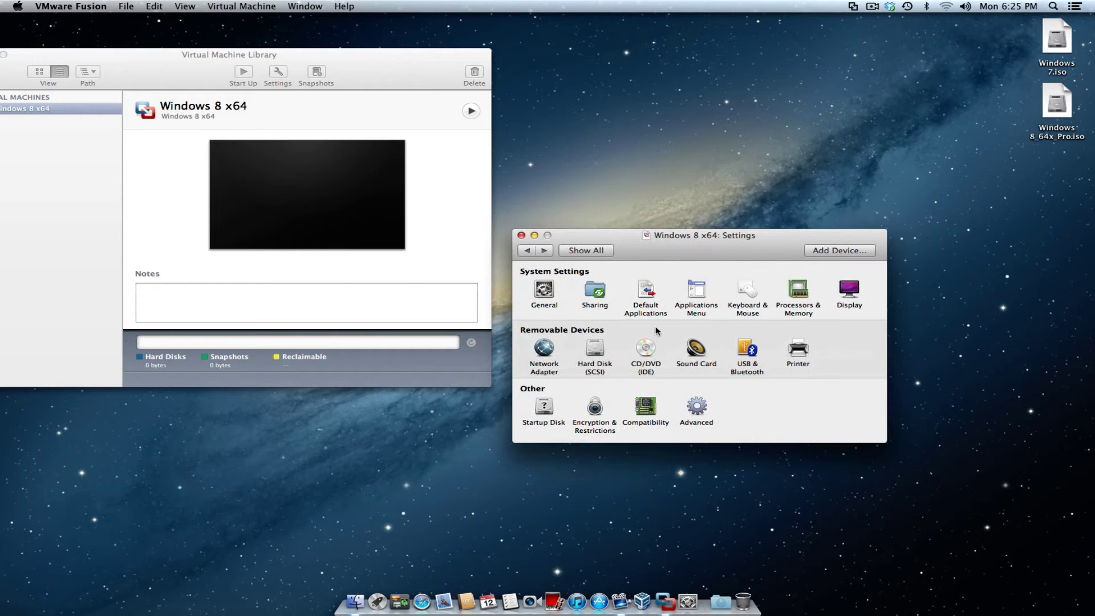
click(546, 349)
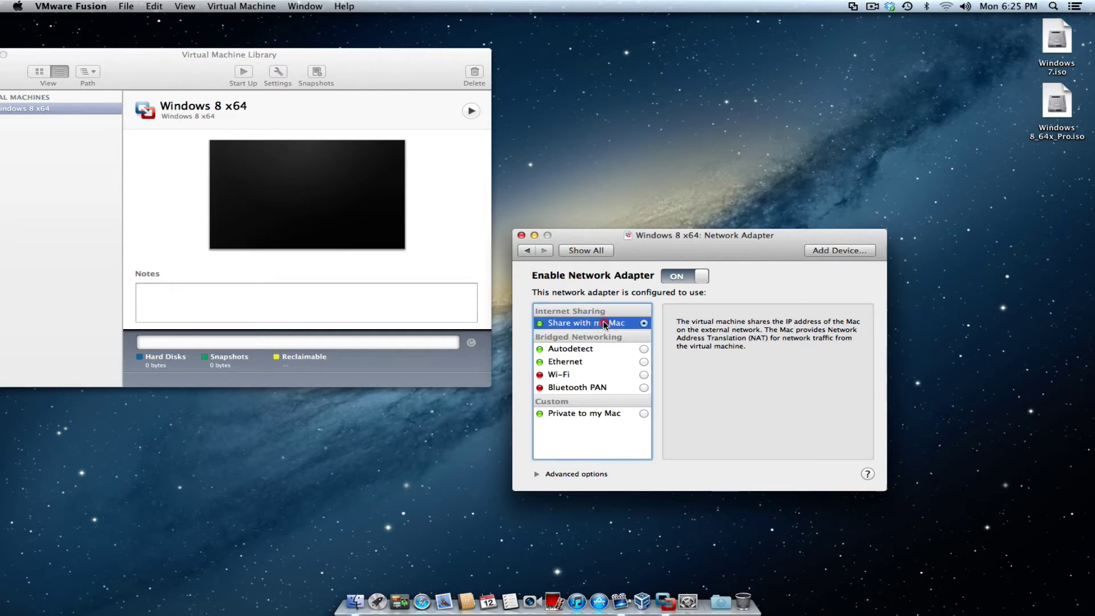
click(602, 323)
drag(642, 251, 642, 256)
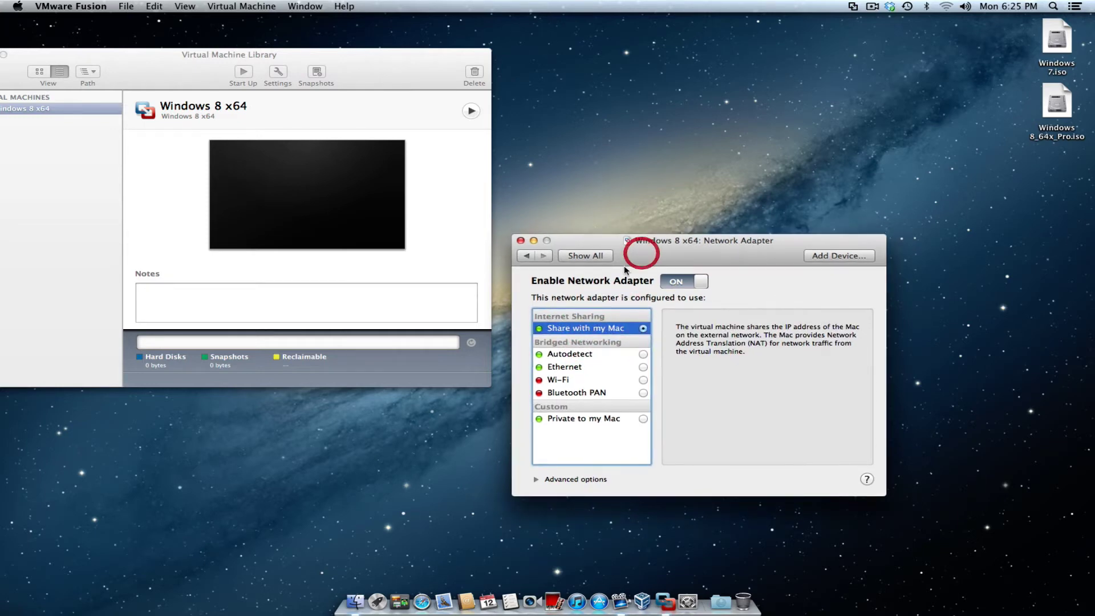
Step: Close the Windows 8 x64 Settings window and center the Virtual Machine Library
click(590, 256)
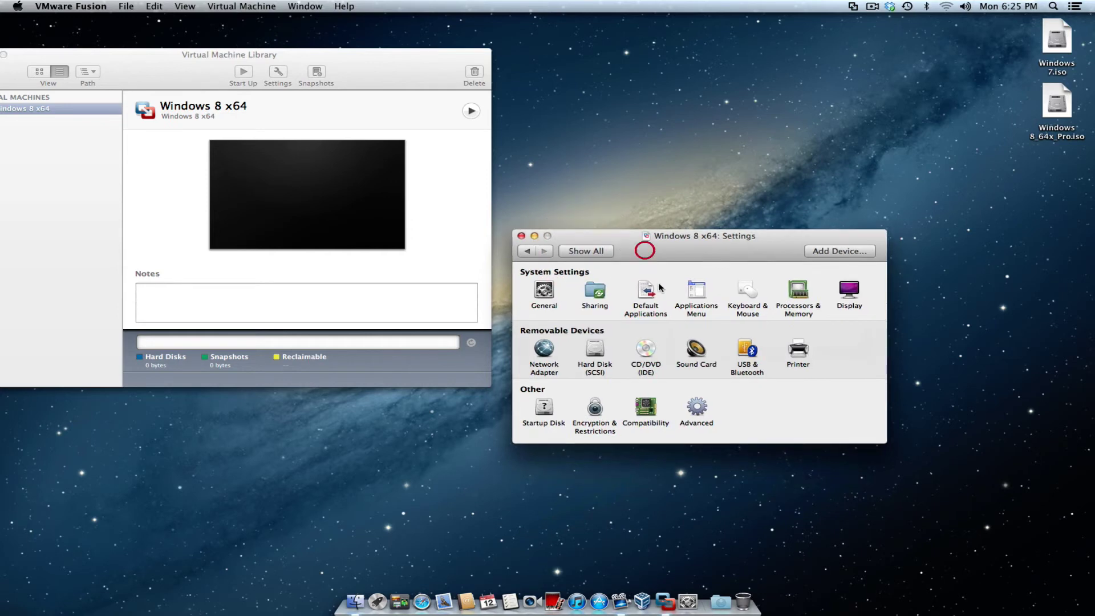
drag(656, 255, 673, 261)
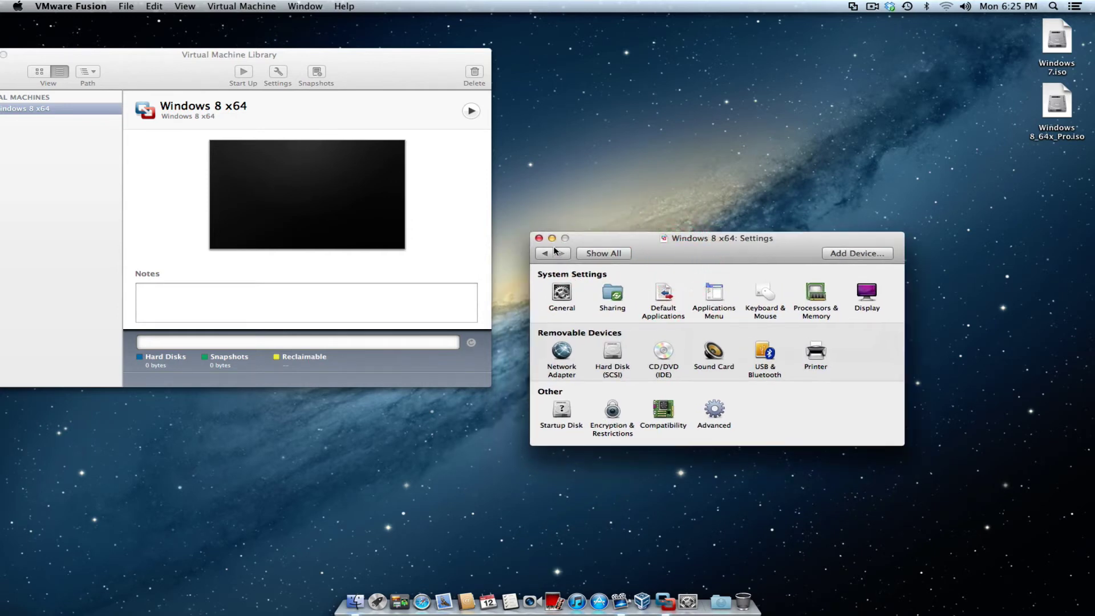
click(538, 238)
drag(398, 78, 695, 179)
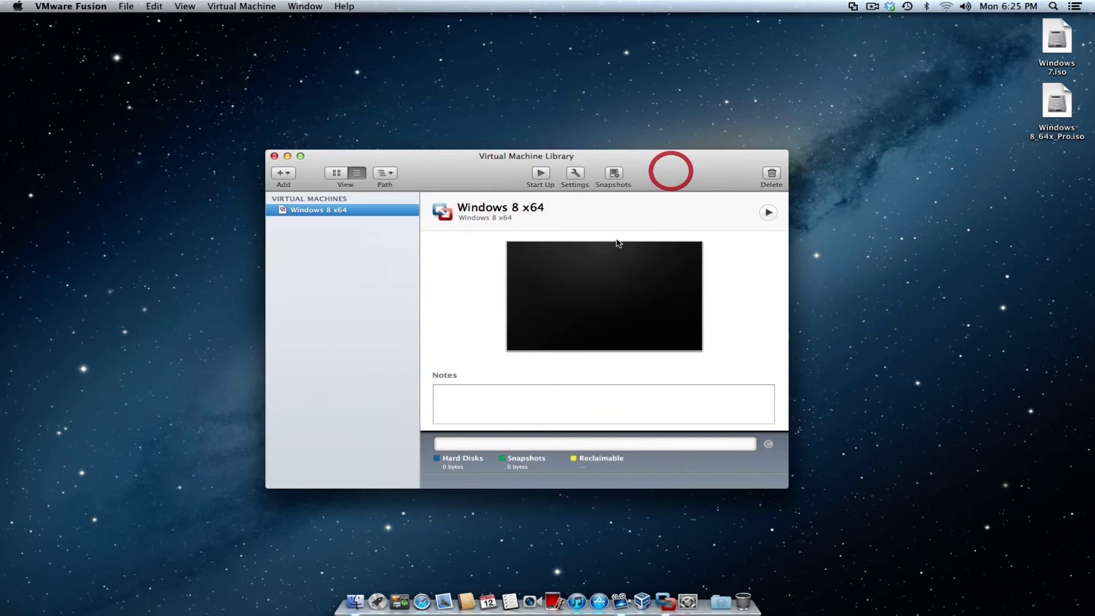
Step: Start up Windows 8 x64 and arrange its window beside the library
click(535, 173)
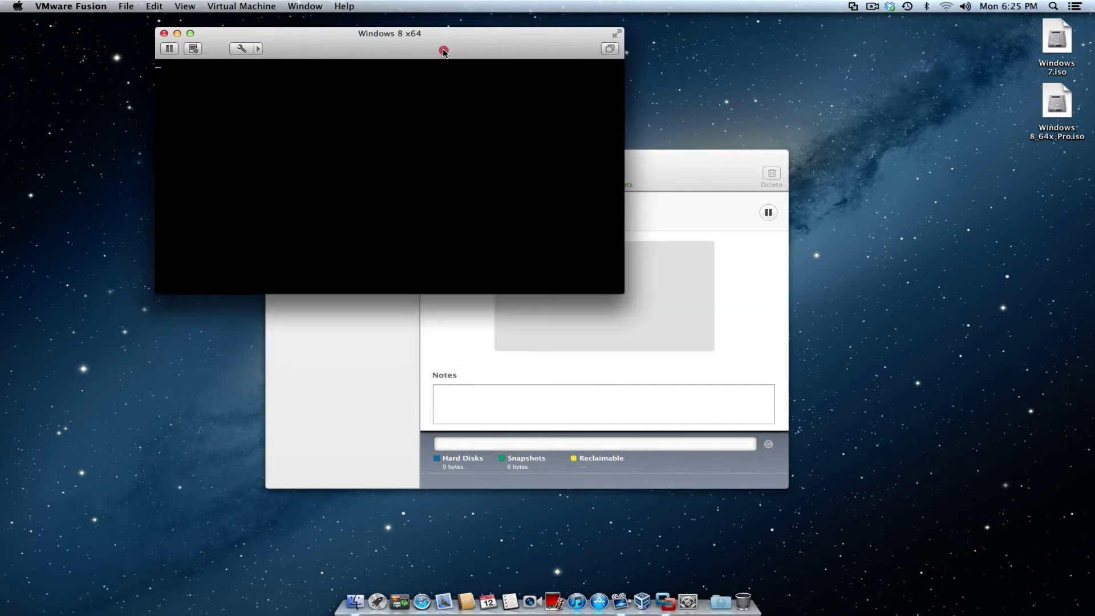
drag(443, 52, 724, 227)
click(655, 170)
drag(656, 170, 421, 68)
click(676, 233)
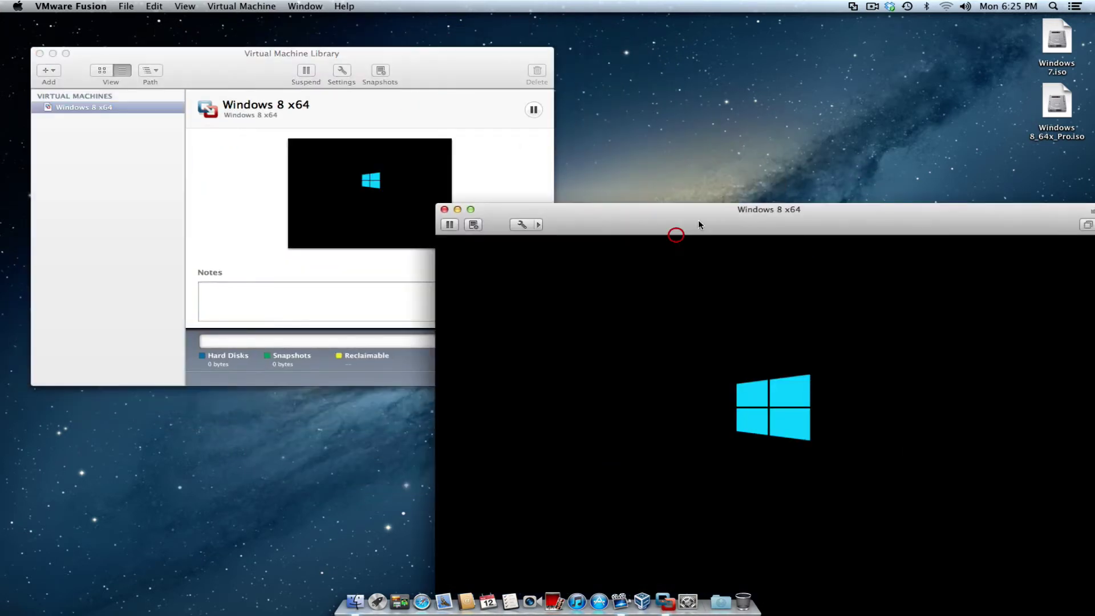
click(558, 77)
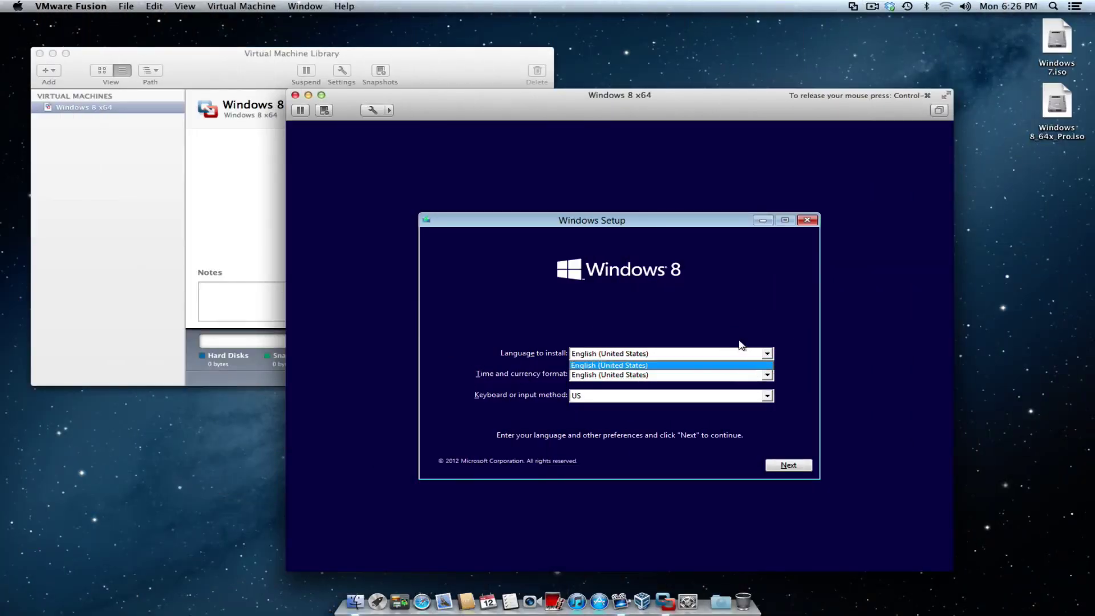
Step: Keep English (United States) language settings and choose Install now in Windows Setup
click(737, 340)
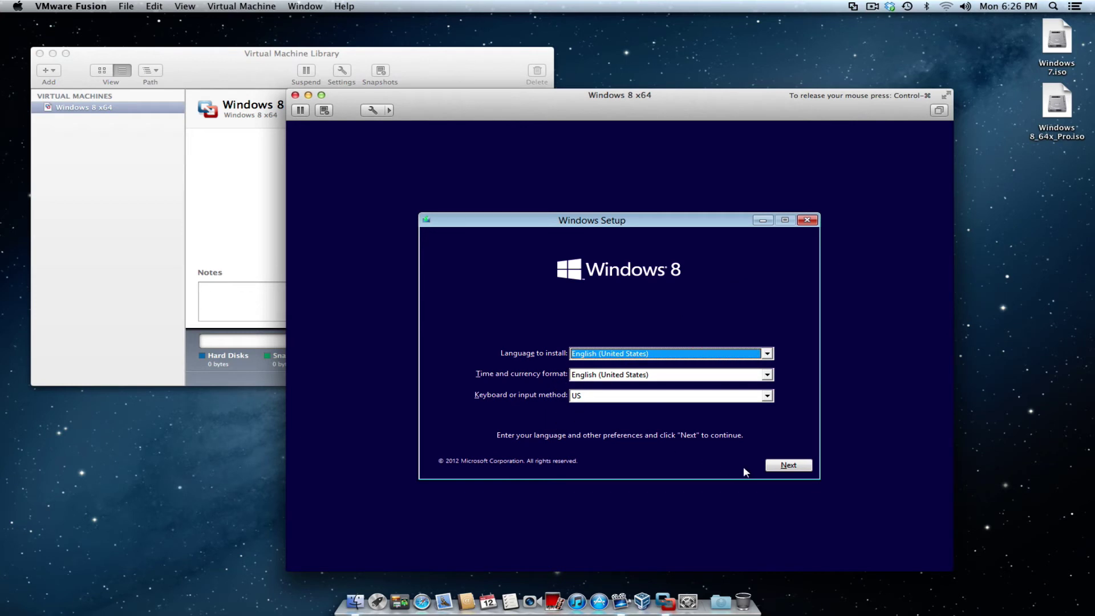
click(790, 464)
click(619, 347)
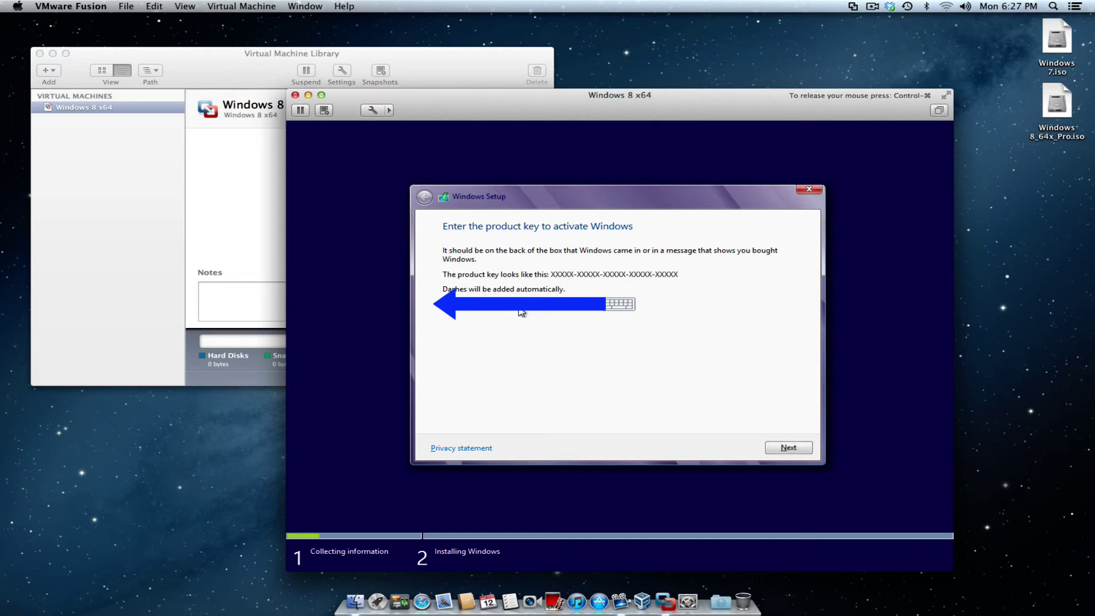
Step: Submit the product key, scroll the license, and accept the license terms
click(797, 450)
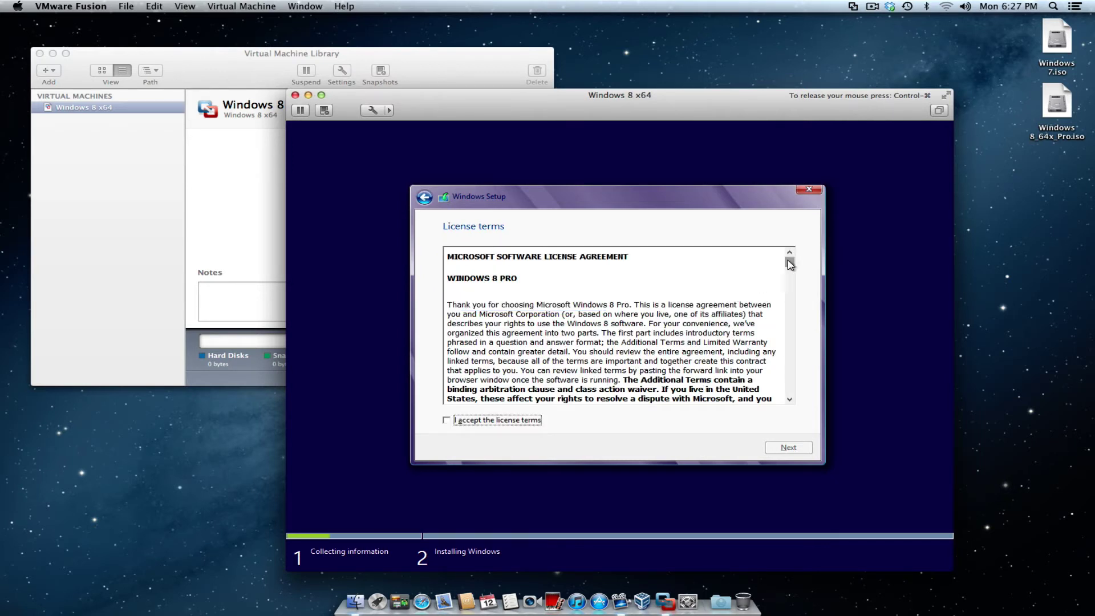
drag(789, 263, 772, 402)
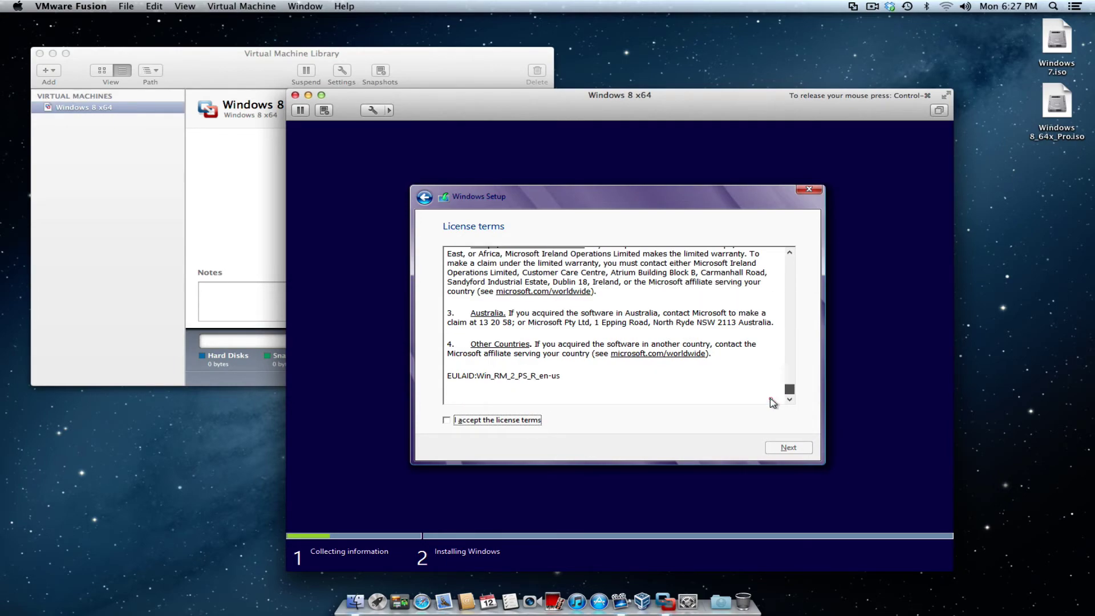
click(447, 421)
click(788, 447)
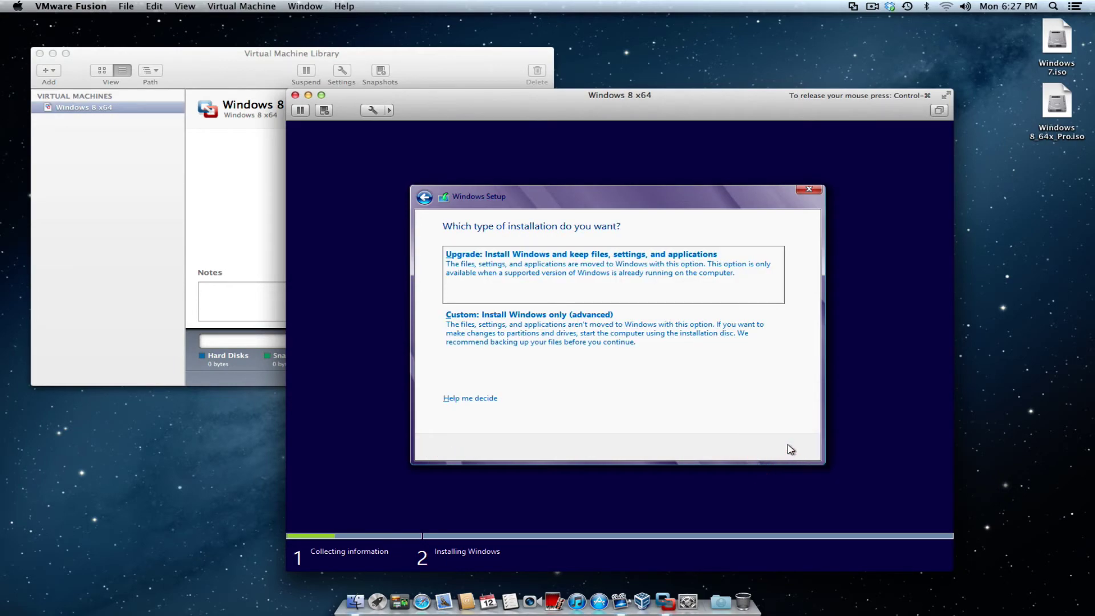
Step: Choose Custom: Install Windows only on Drive 0's 25.0 GB unallocated space and begin
click(543, 197)
click(501, 331)
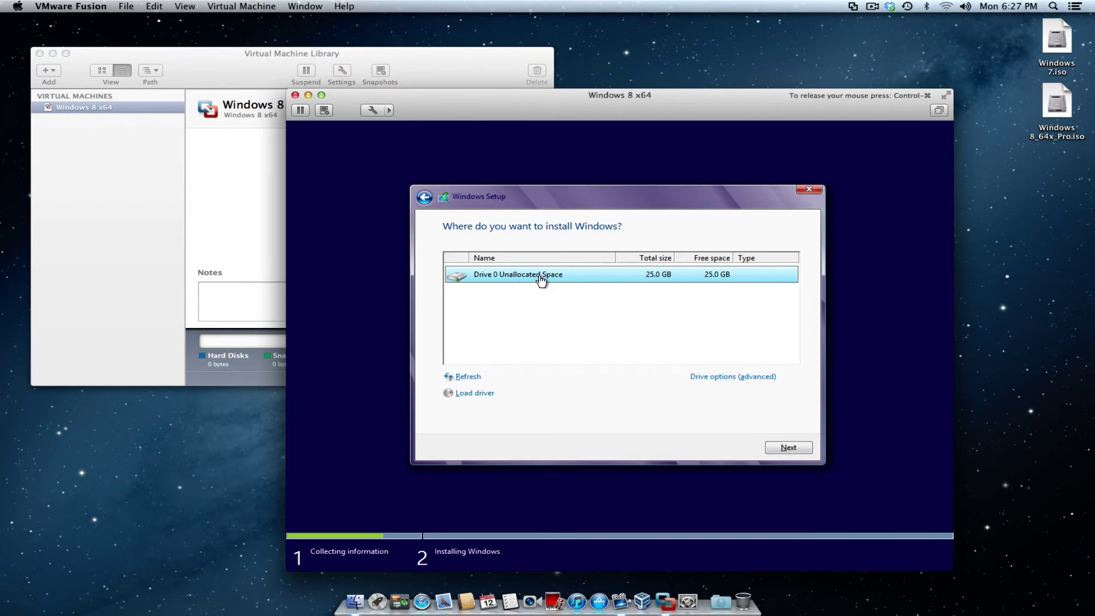
click(520, 276)
click(787, 446)
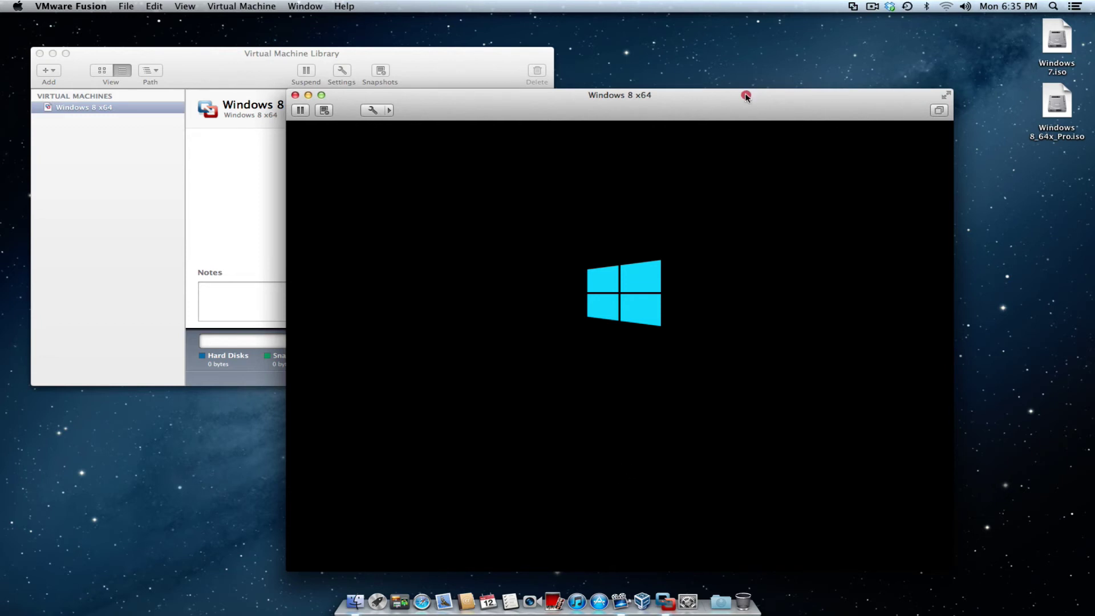
Step: Move the Windows 8 x64 VM window slightly up and right while setup loads Personalize
mouse_move(743, 95)
mouse_down()
mouse_move(771, 72)
mouse_move(729, 102)
mouse_up()
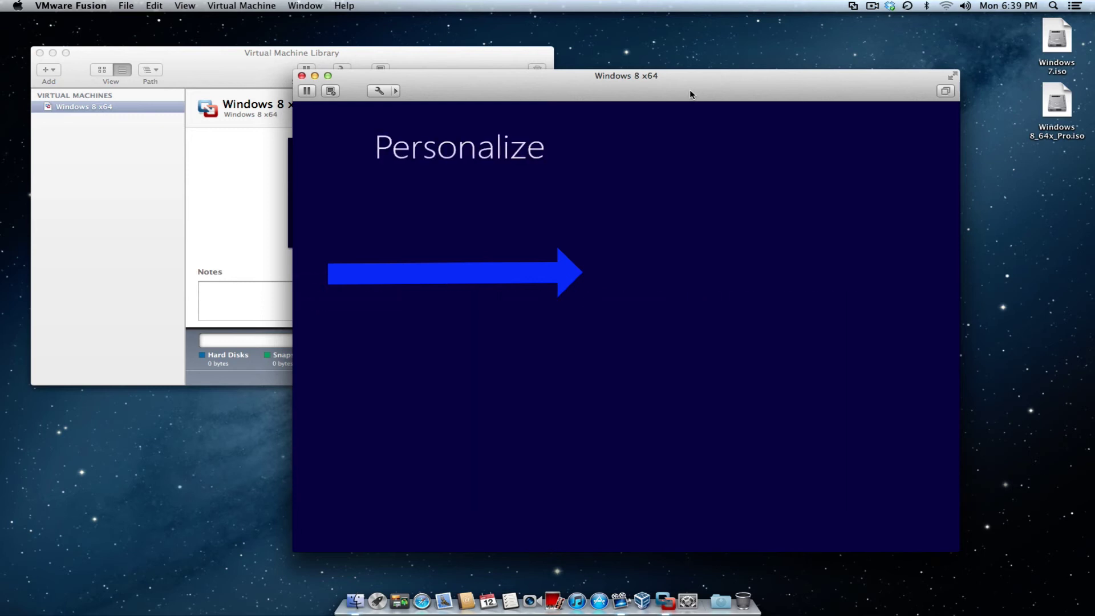
Step: Shift the VM window a little left and let the guest capture the mouse
drag(682, 91, 660, 81)
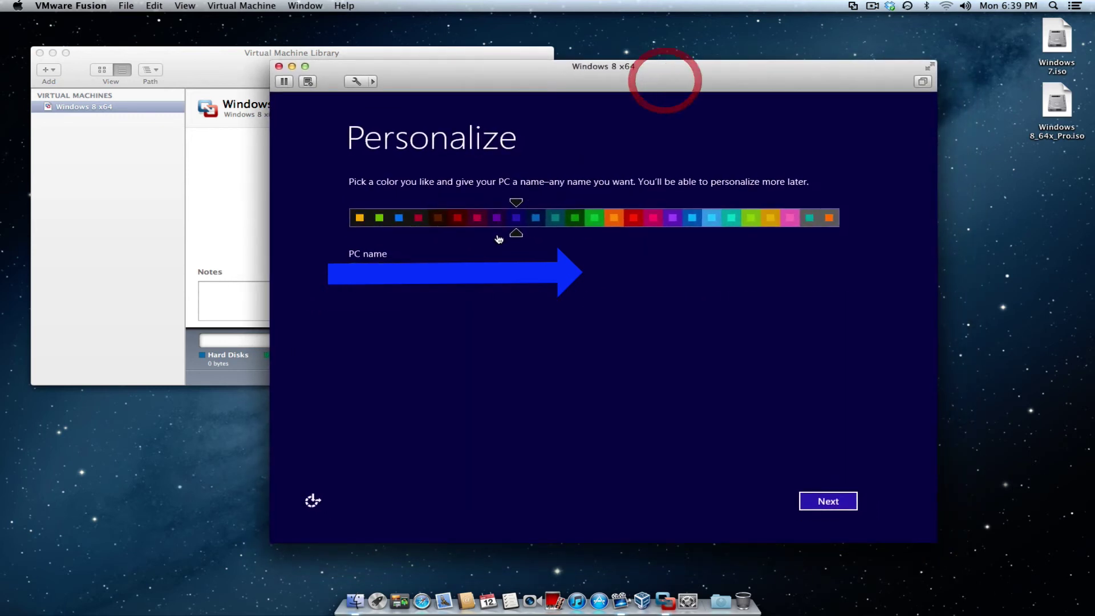
click(385, 272)
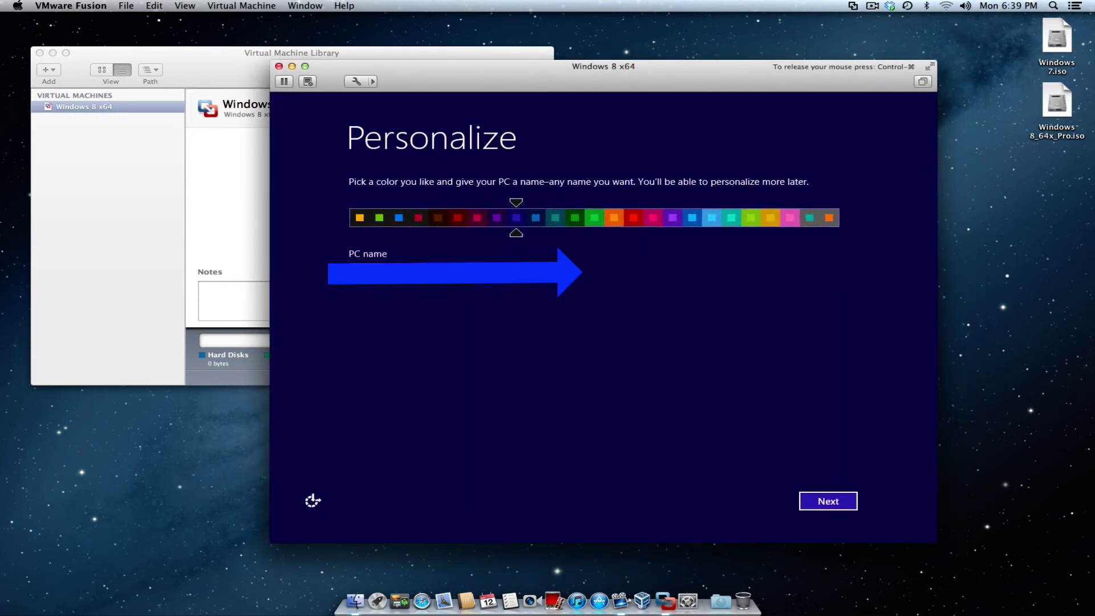
click(382, 272)
Step: Preview grey, pink, teal, blue, magenta and orange accents, then settle on teal and continue
click(809, 217)
click(789, 217)
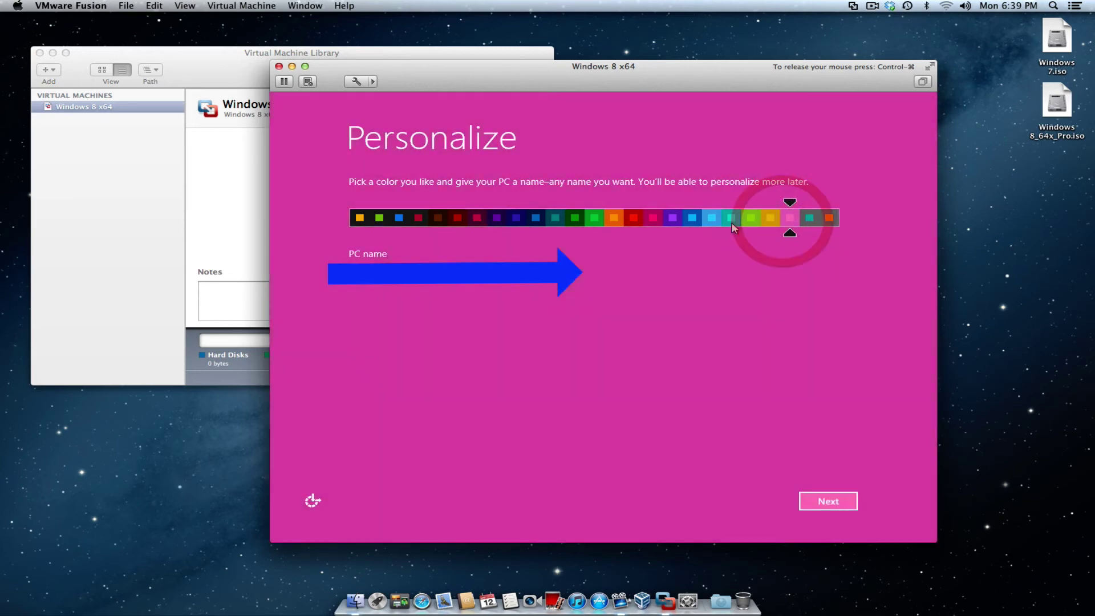
click(731, 217)
click(693, 218)
click(653, 217)
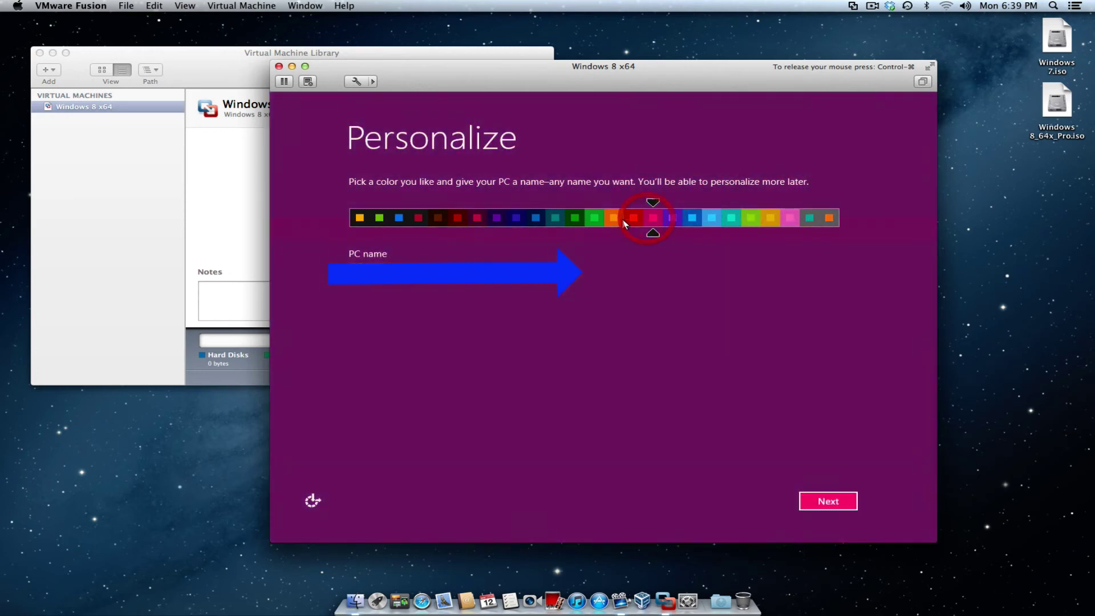
click(605, 218)
click(813, 220)
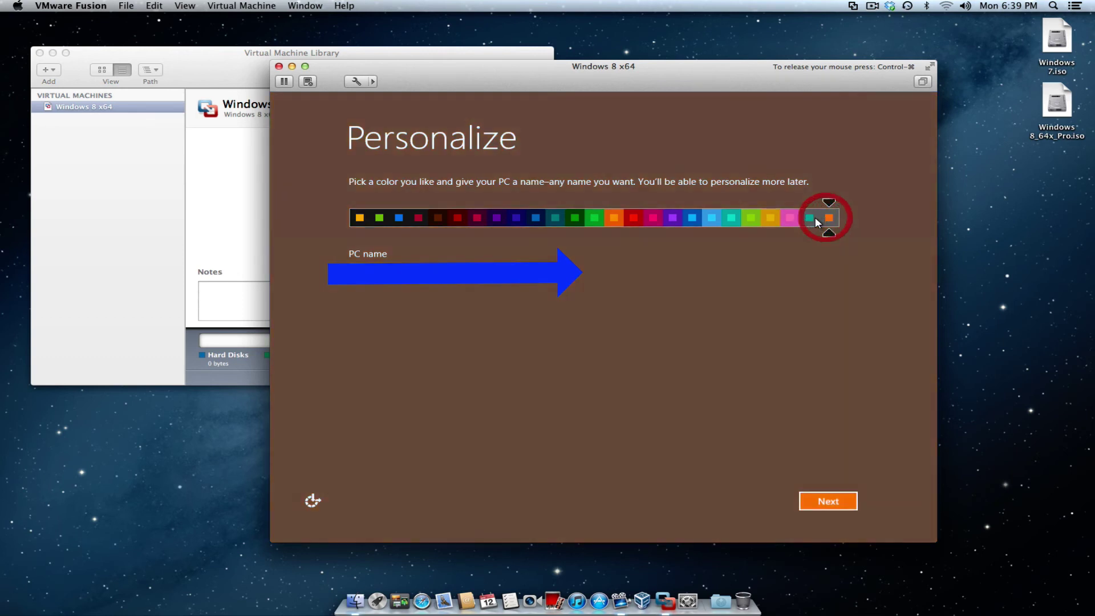
click(835, 500)
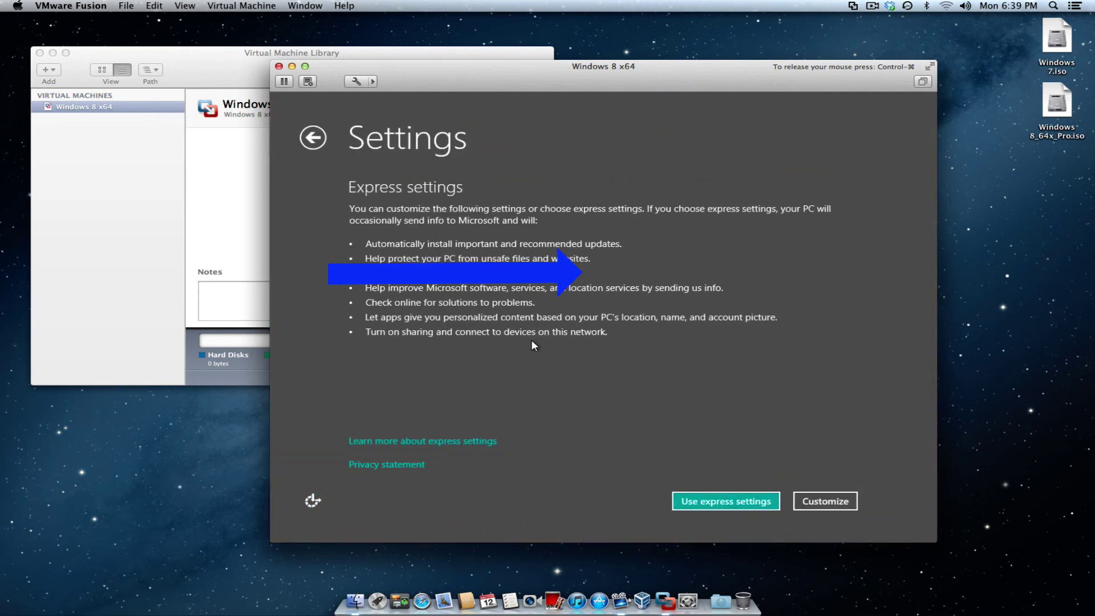
Step: Accept express settings, then enter the Microsoft account e-mail address and submit it
click(721, 501)
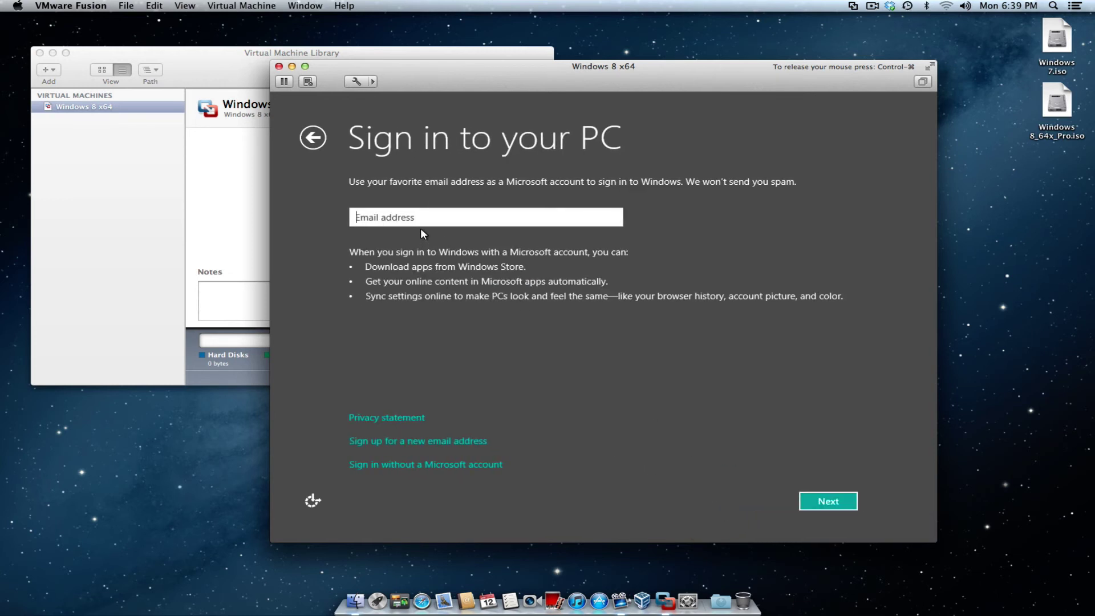
click(421, 222)
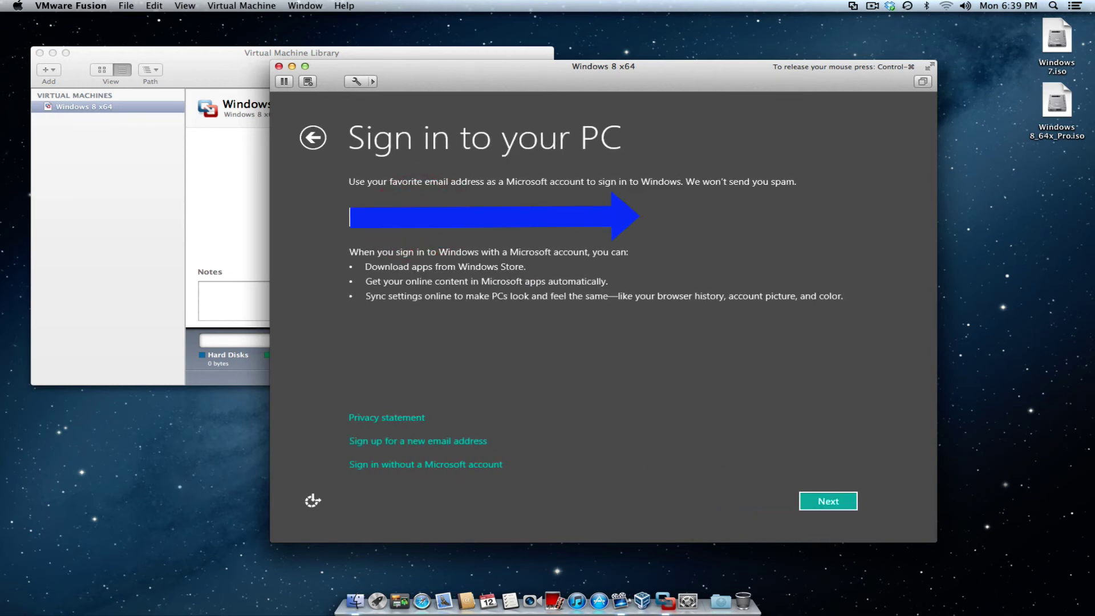
click(829, 501)
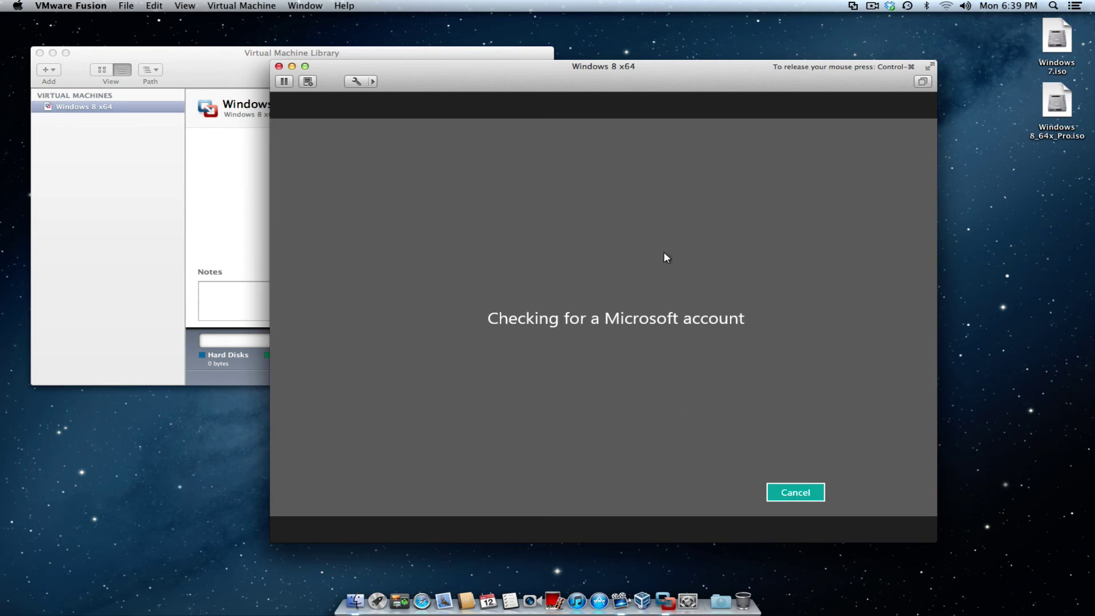
Step: Enter the Microsoft account password and submit it to reach Add security info
drag(569, 85, 572, 85)
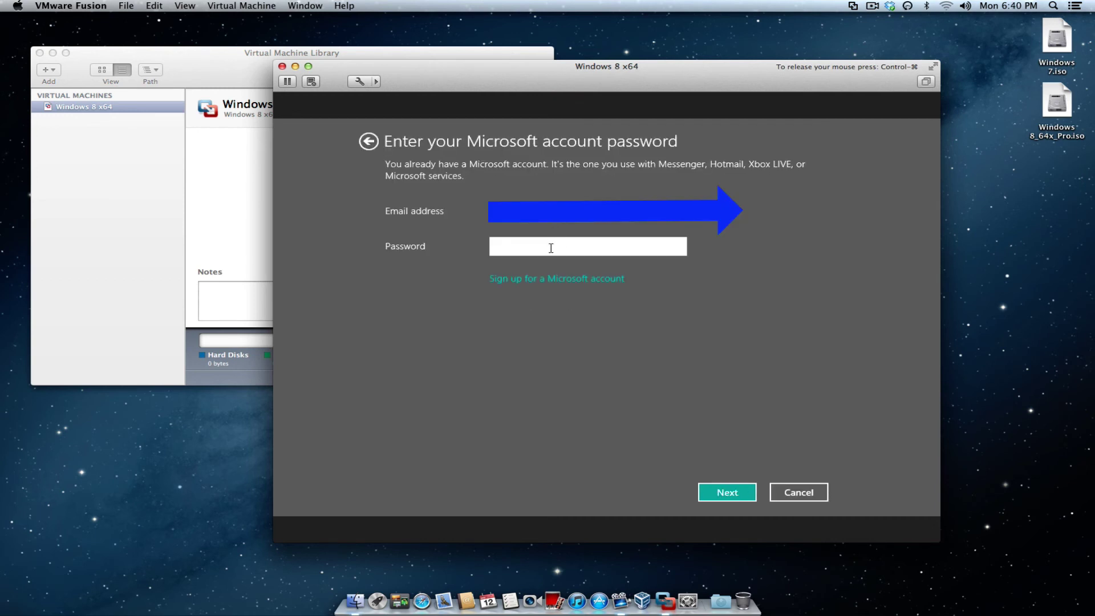
text(********)
click(731, 492)
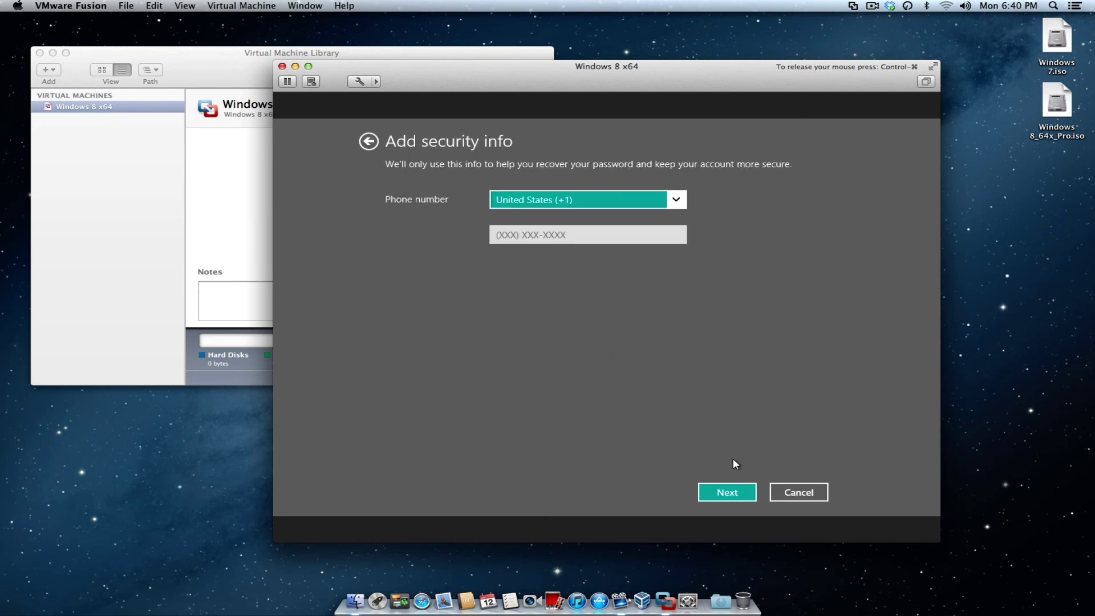
Step: Skip past security info and let setup finish to the Windows 8 Pro desktop
click(732, 491)
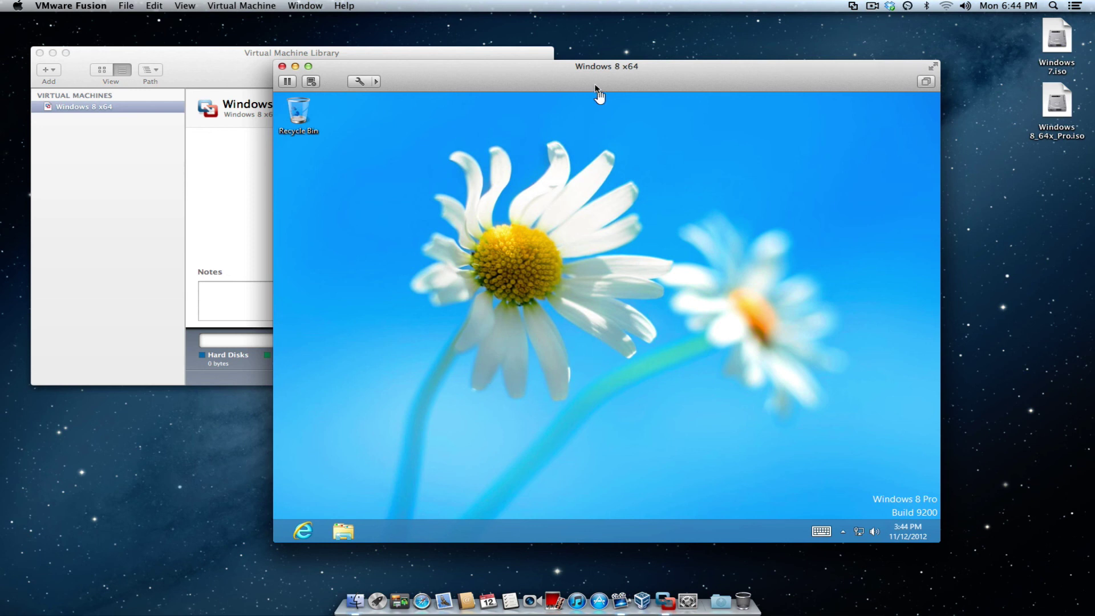
drag(595, 85, 584, 86)
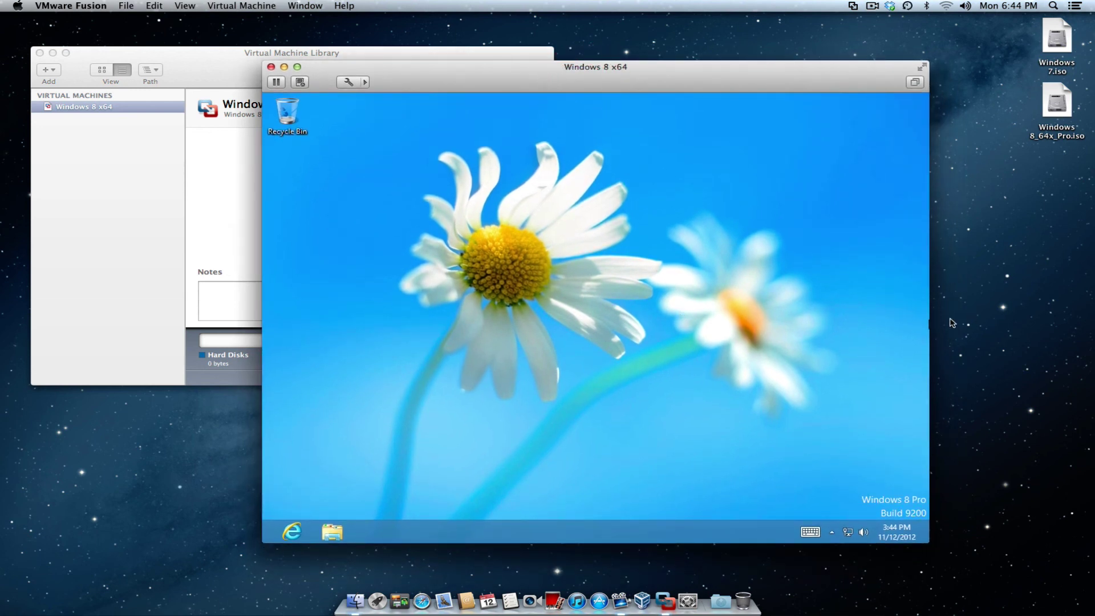